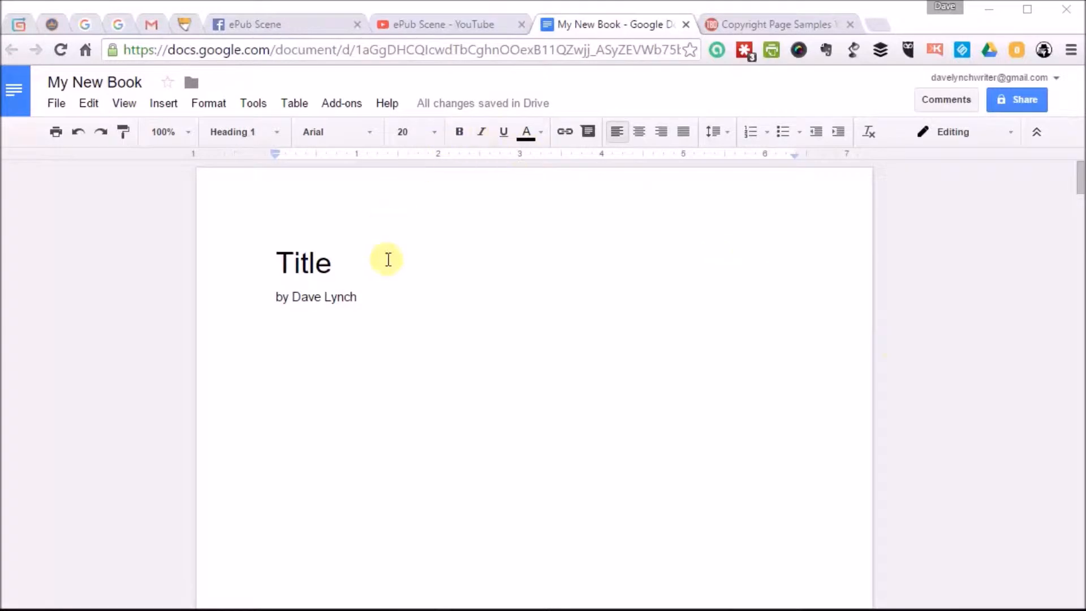
Show the Table of contents add-on in the sidebar of the My New Book document.
mouse_move(492, 105)
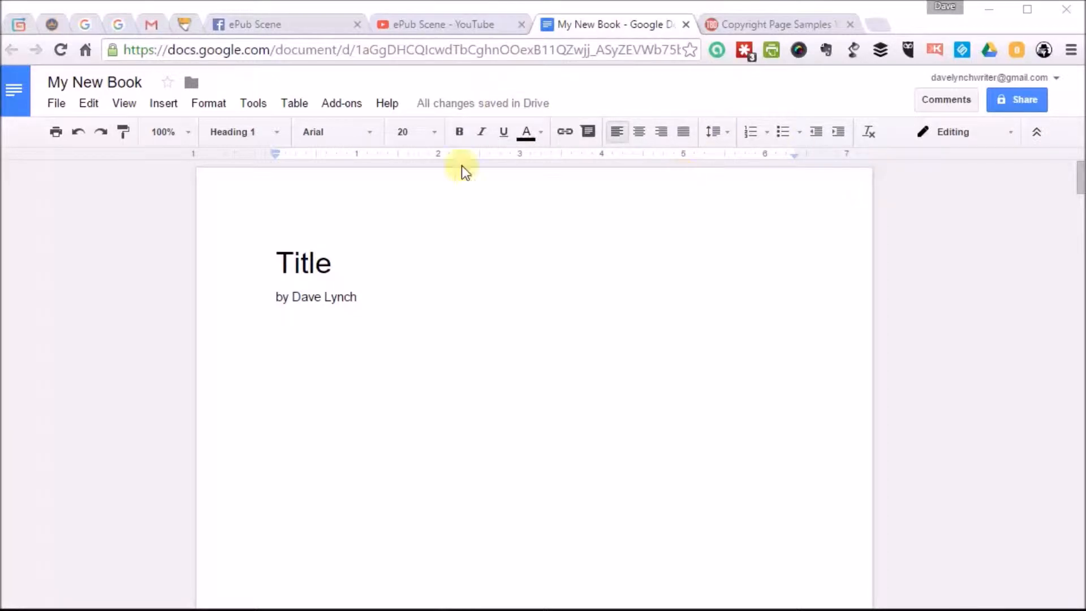
left_click(338, 104)
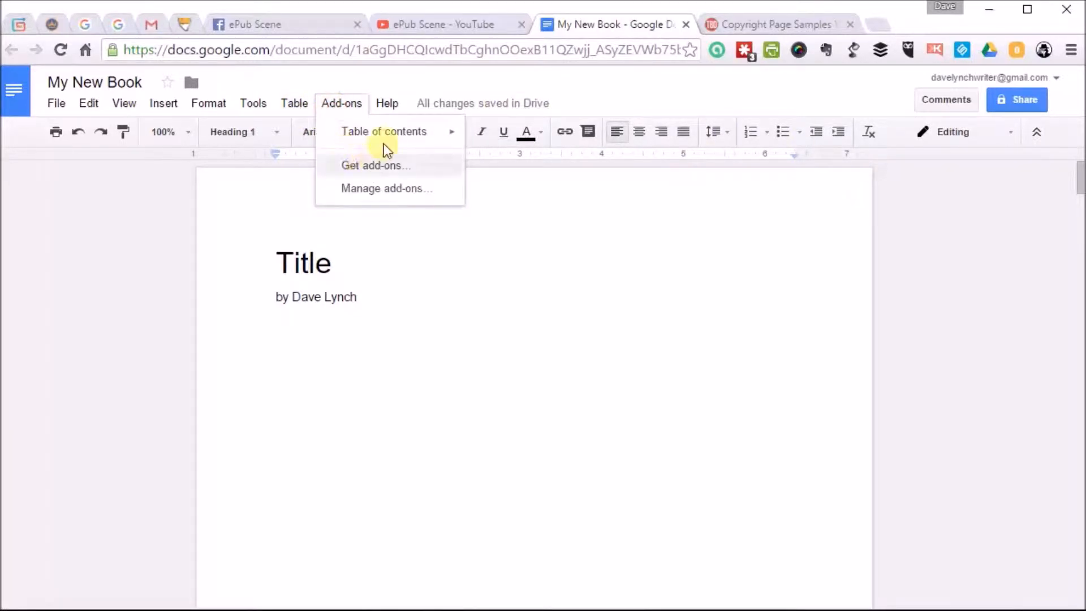
mouse_move(395, 132)
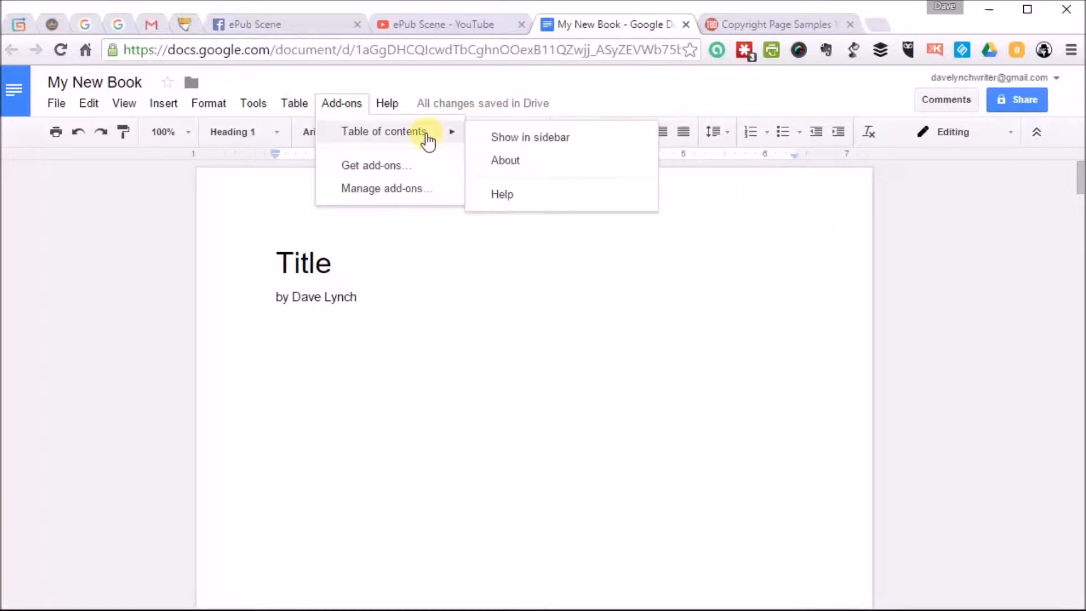
left_click(502, 137)
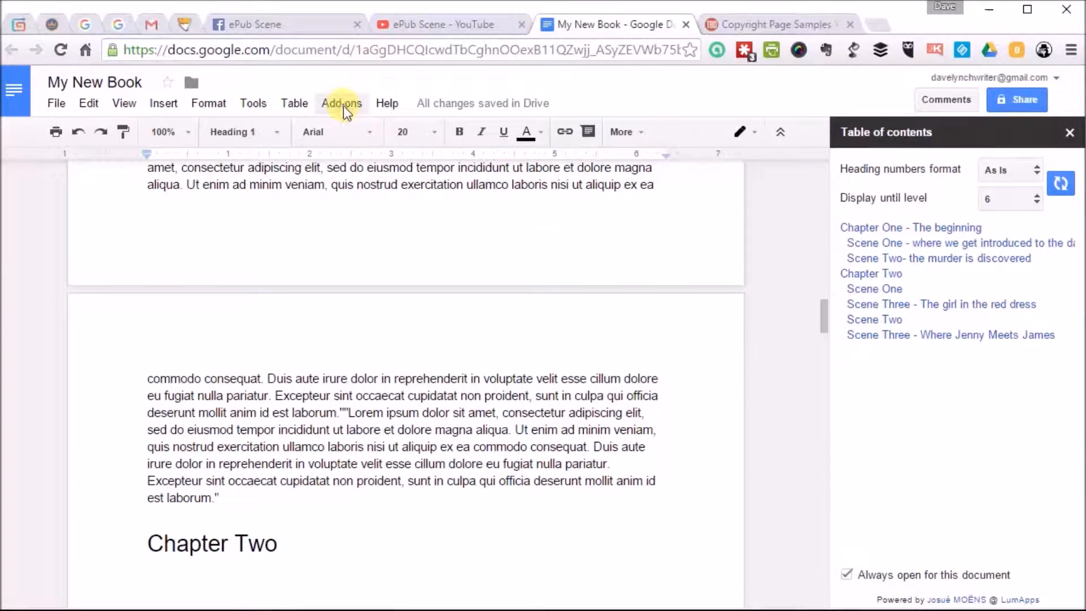
Insert a page break directly before the Chapter Two heading so the chapter starts on a new page.
scroll(537, 446, "up", 15)
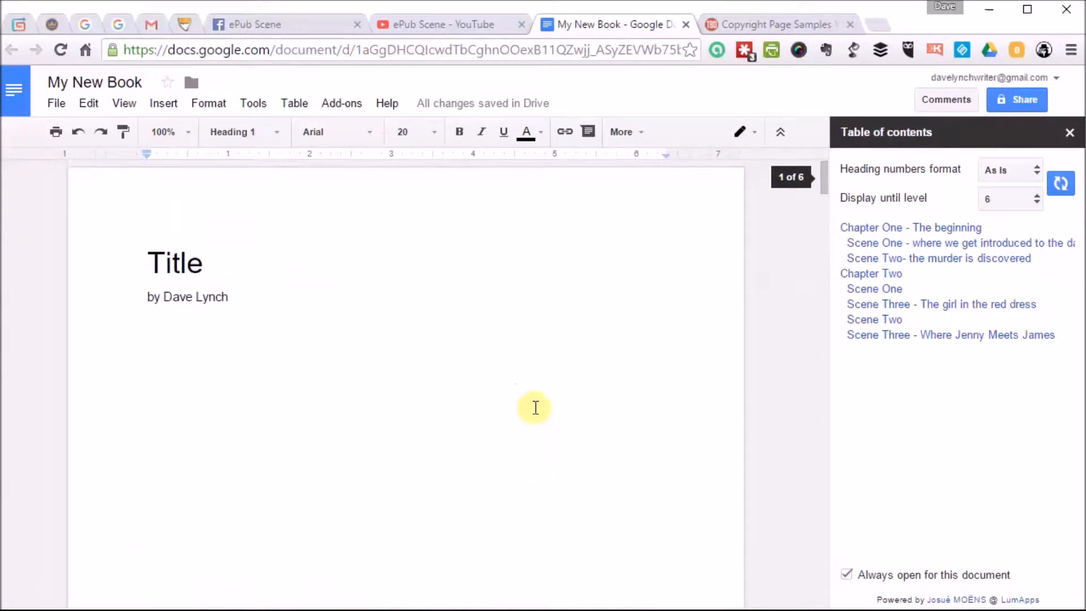
left_click(161, 357)
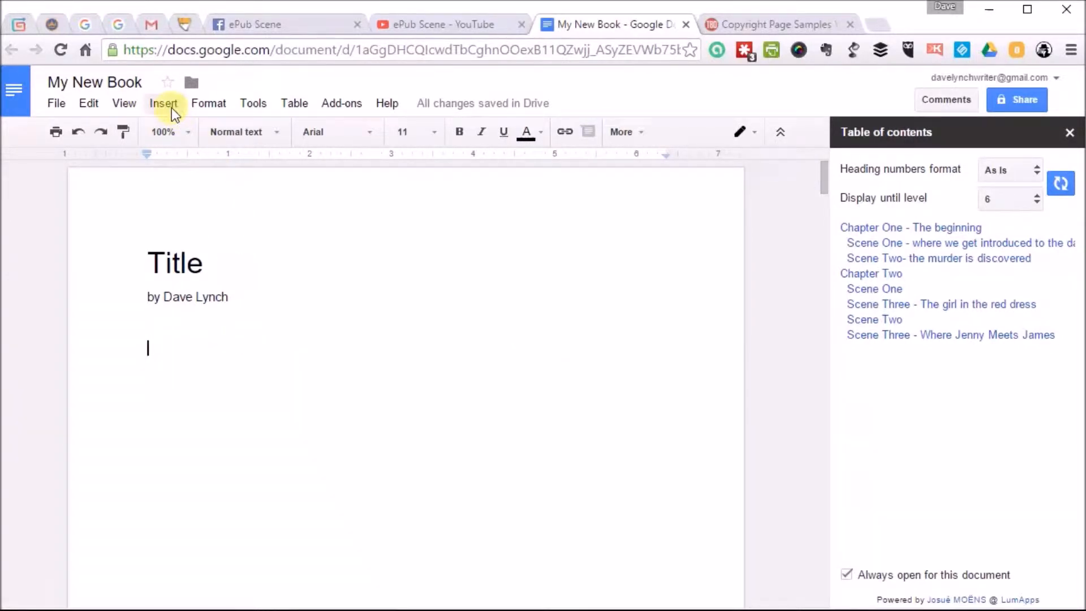
scroll(303, 298, "down", 6)
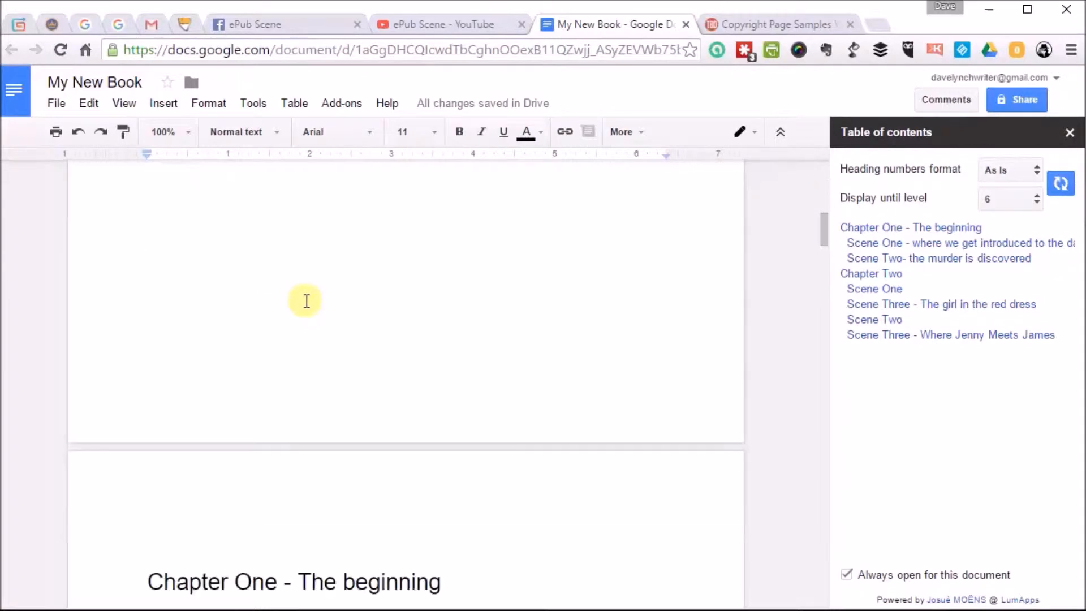
scroll(306, 300, "down", 10)
scroll(238, 362, "down", 10)
left_click(144, 304)
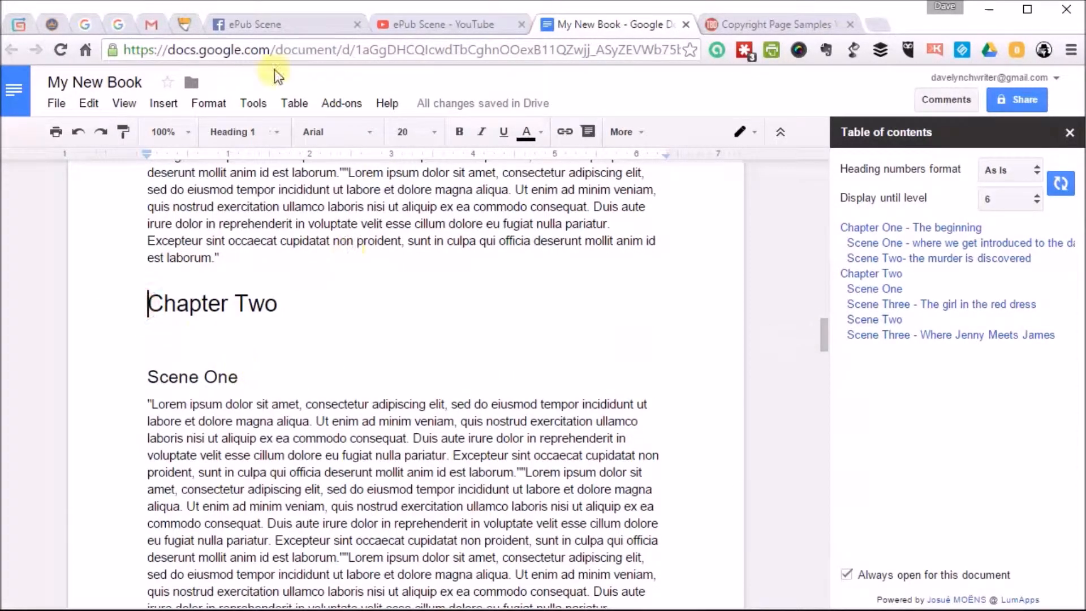
left_click(173, 104)
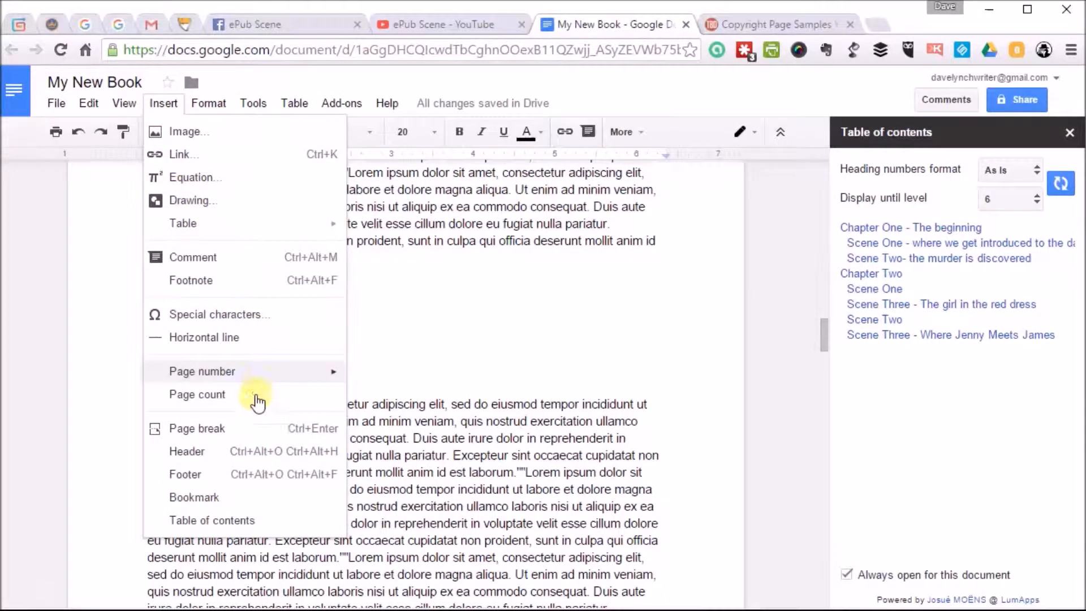
left_click(215, 428)
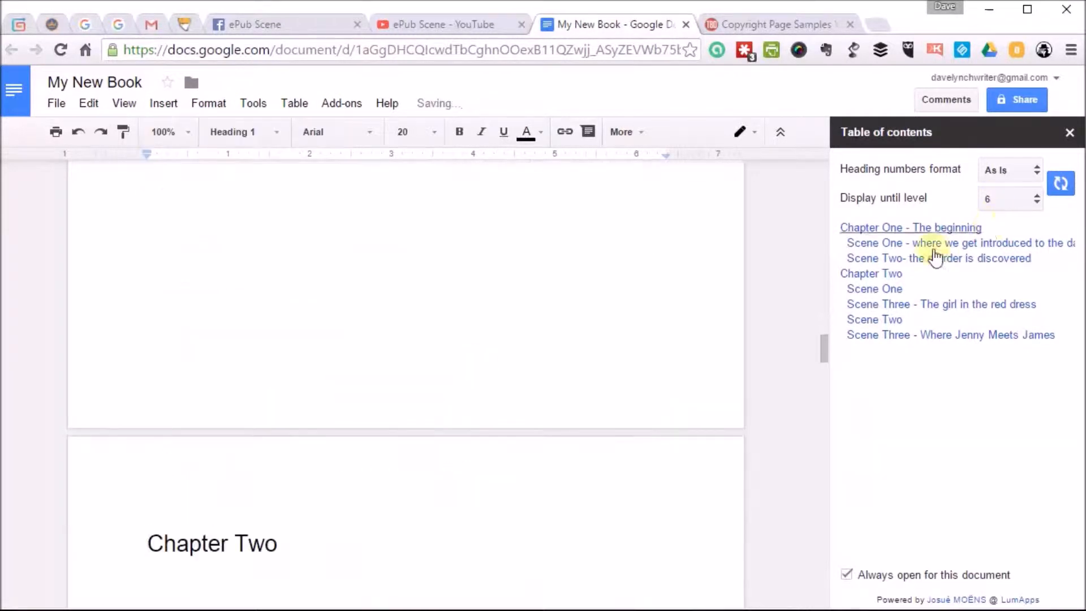
Go to Chapter One through the table of contents and review the layout of the title page and first chapter.
left_click(887, 230)
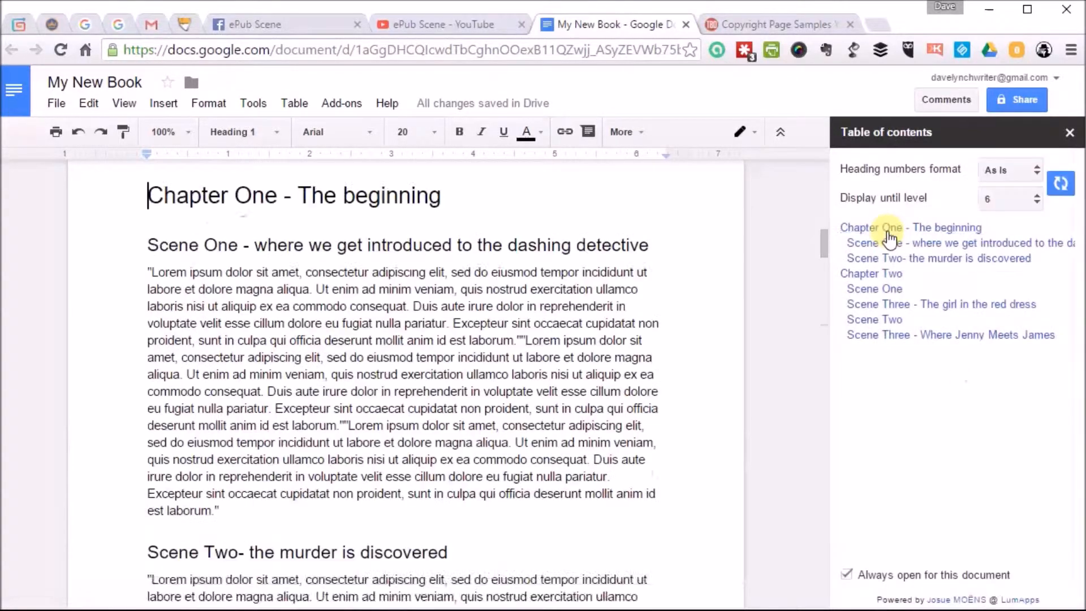
scroll(705, 306, "up", 10)
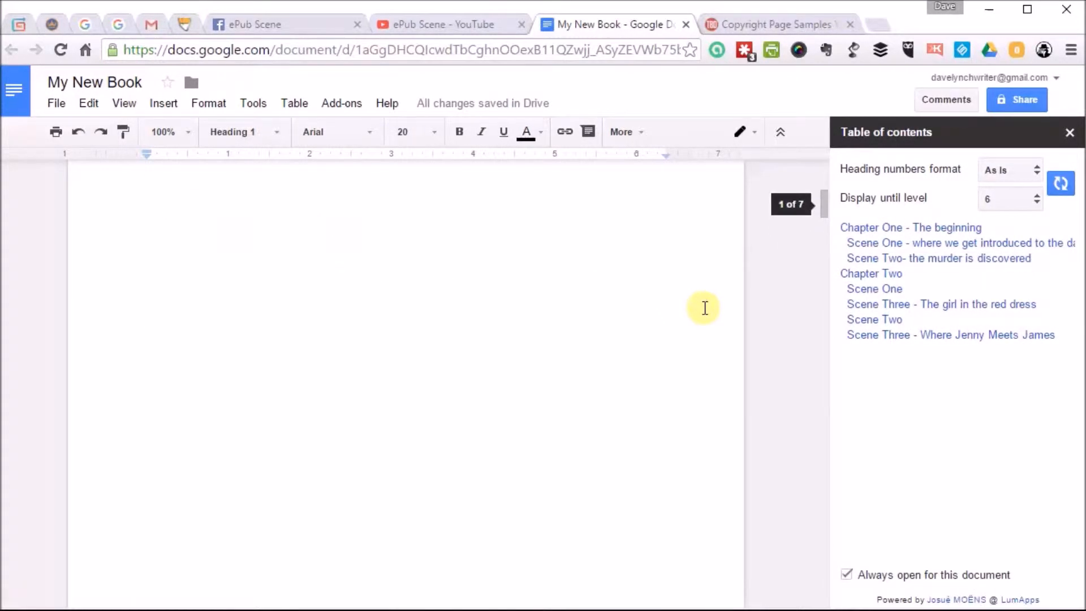
left_click(152, 262)
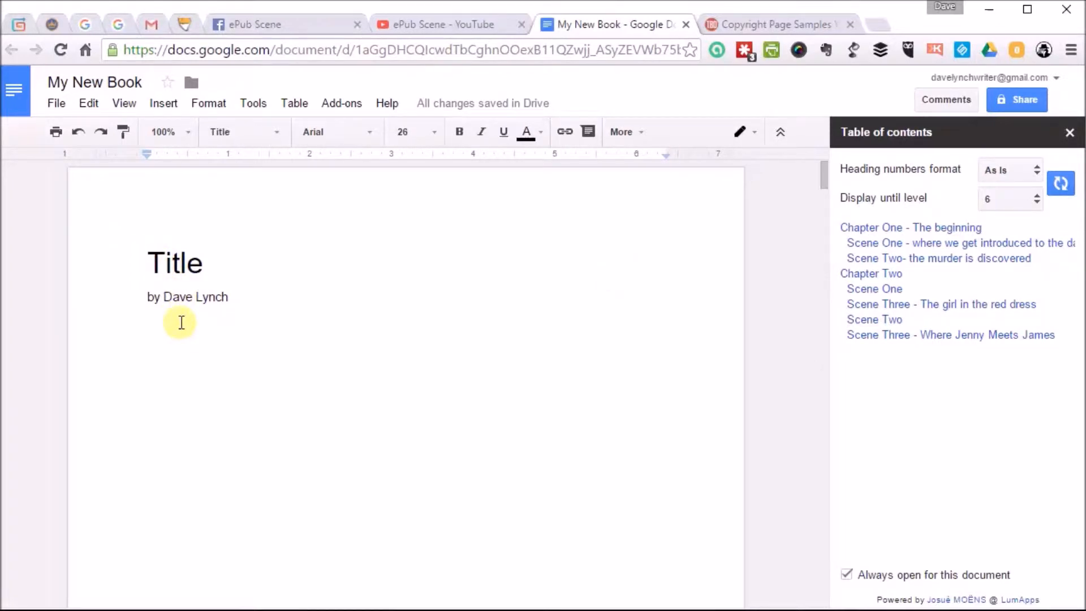
scroll(181, 322, "down", 5)
scroll(181, 322, "down", 3)
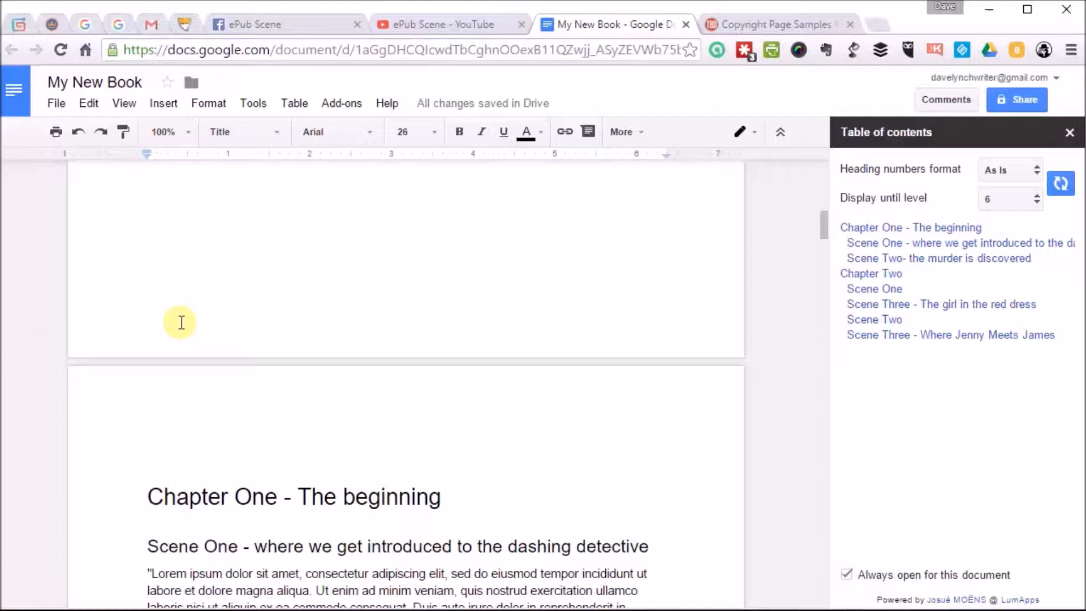
scroll(194, 347, "down", 3)
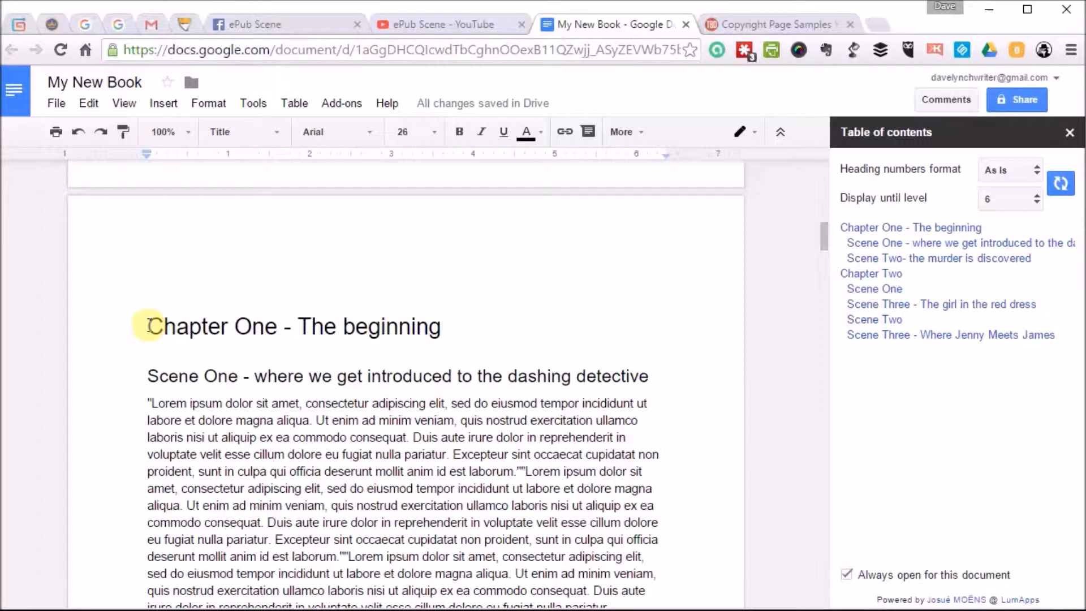
scroll(147, 322, "down", 4)
scroll(170, 346, "down", 3)
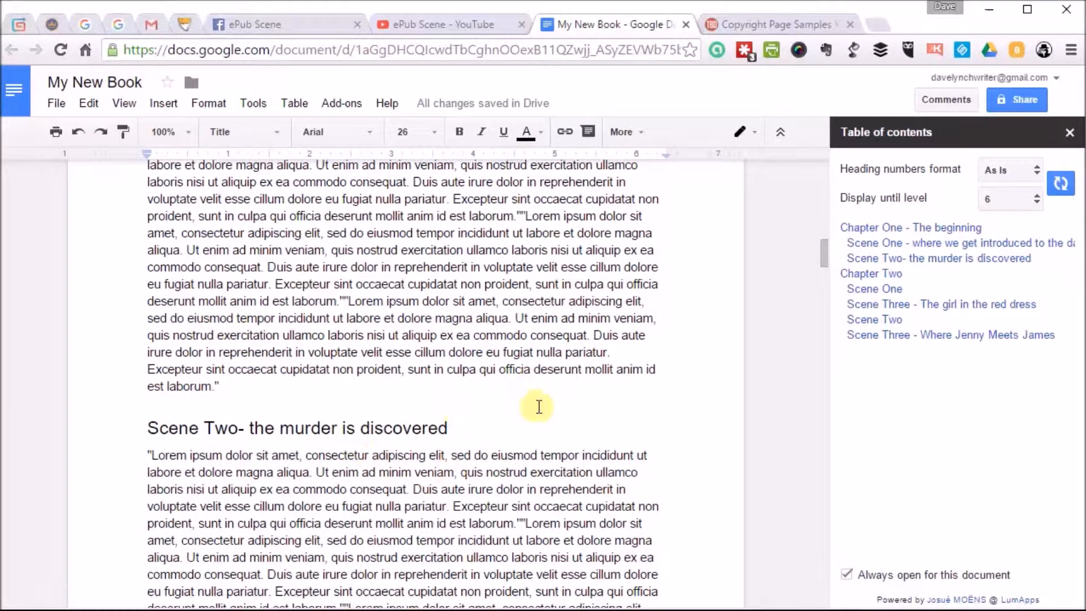
scroll(630, 429, "down", 5)
scroll(628, 419, "up", 13)
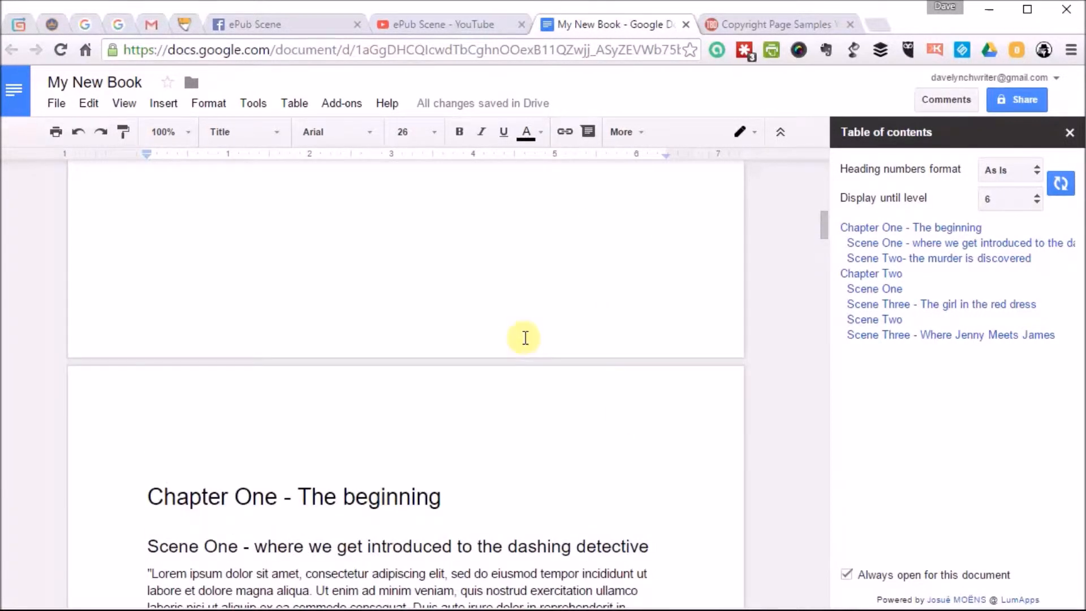
left_click(147, 496)
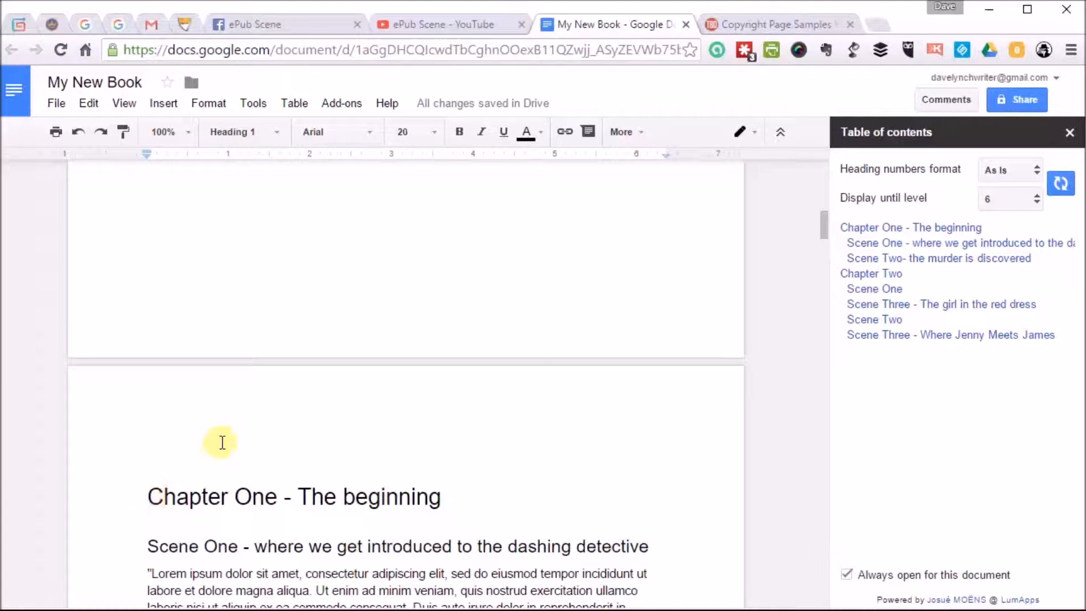
left_click(162, 105)
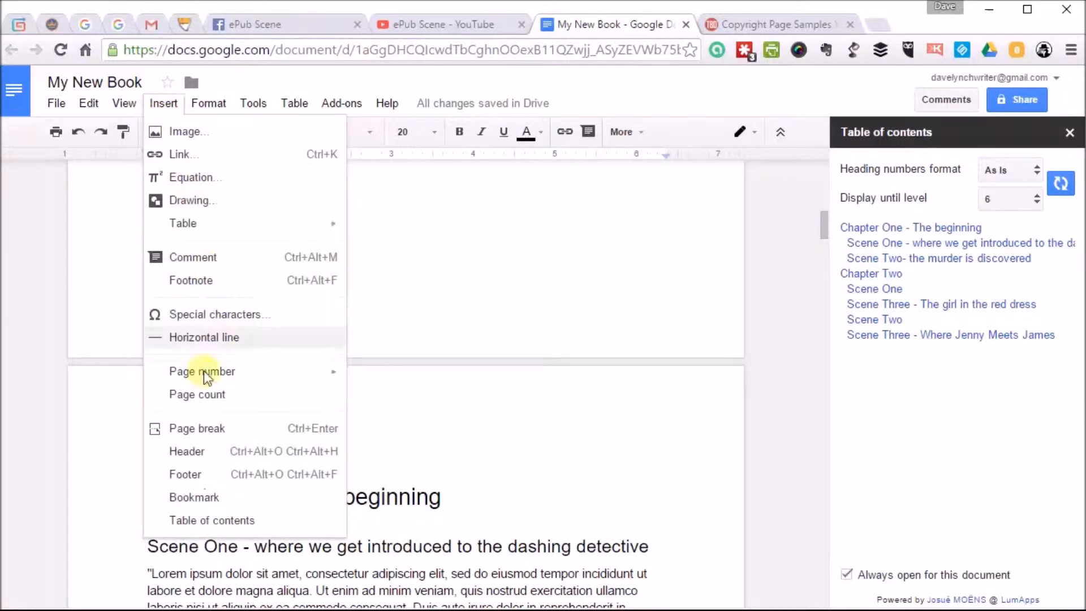
left_click(504, 477)
Insert a page break below the author line on the title page to make room for a copyright page.
scroll(457, 348, "up", 7)
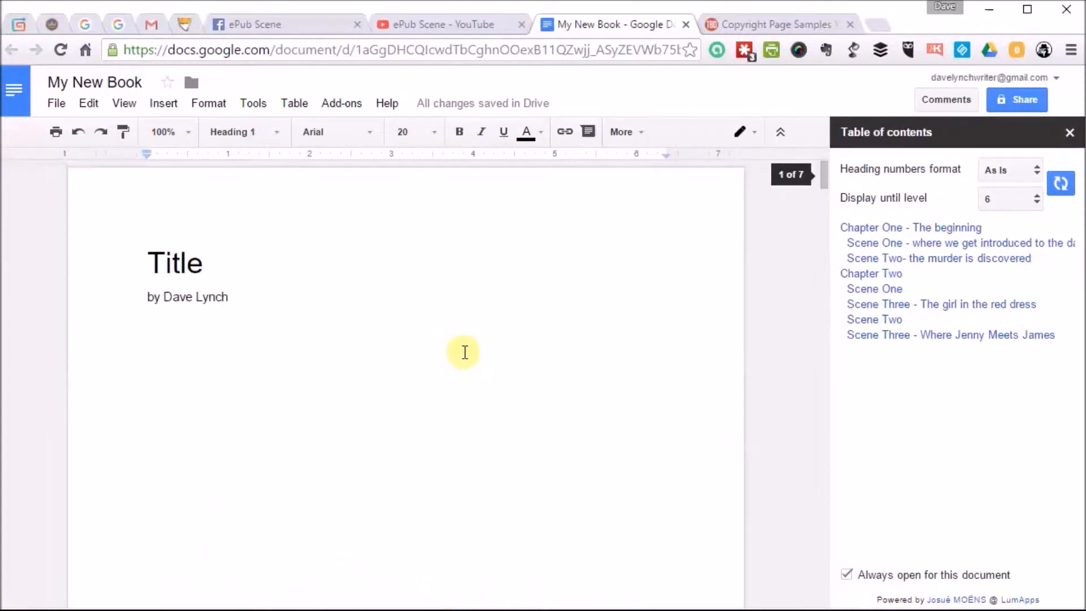
left_click(174, 351)
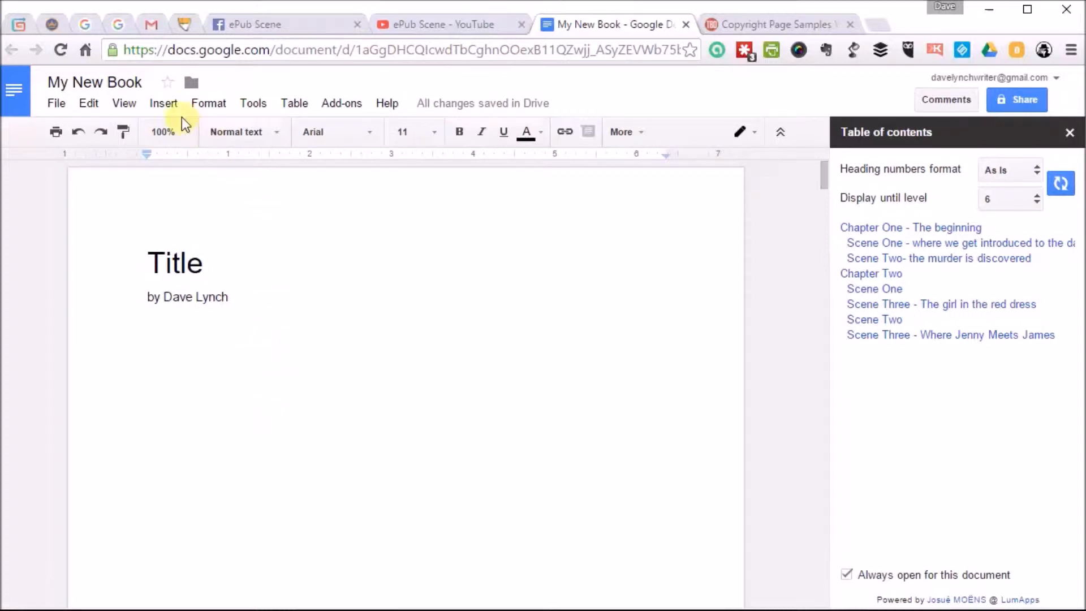
left_click(164, 103)
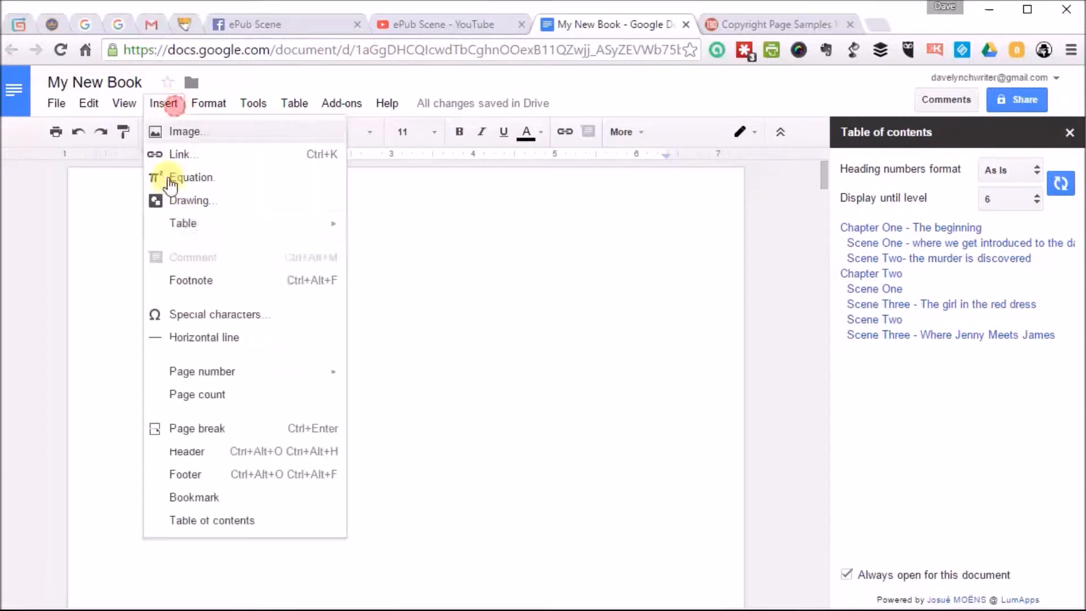
left_click(209, 429)
scroll(366, 389, "down", 1)
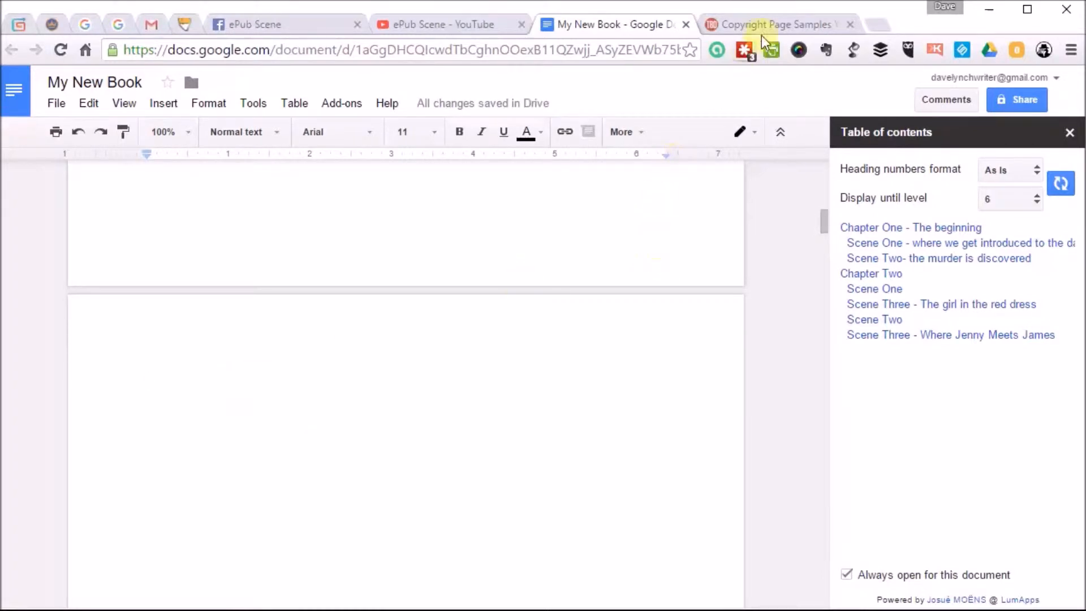
Switch to the Copyright Page Samples web page and copy the whole short copyright page example.
left_click(783, 24)
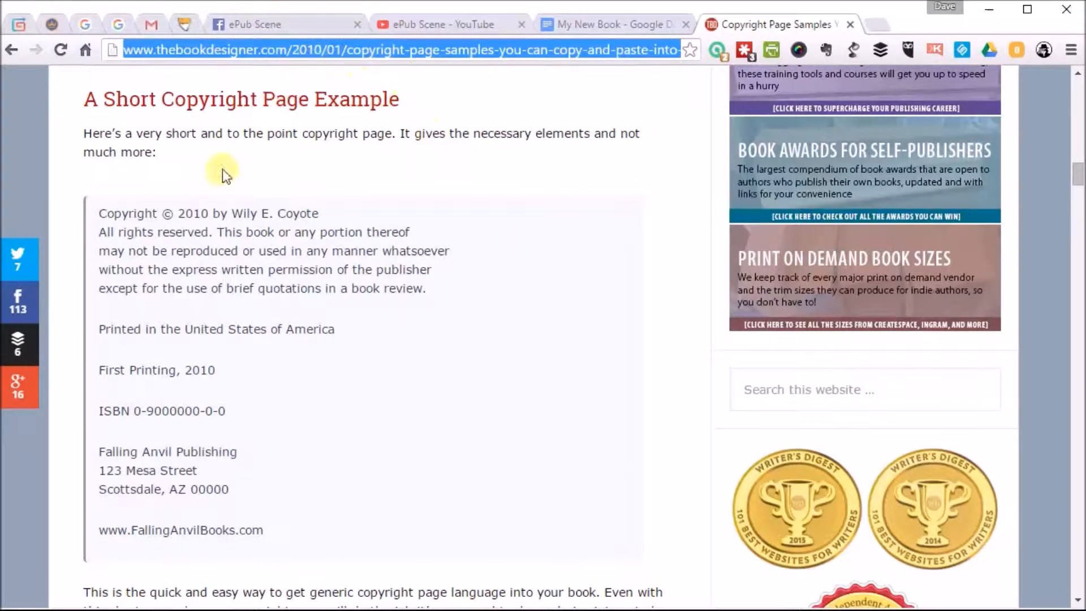
left_click_drag(100, 215, 331, 513)
right_click(290, 265)
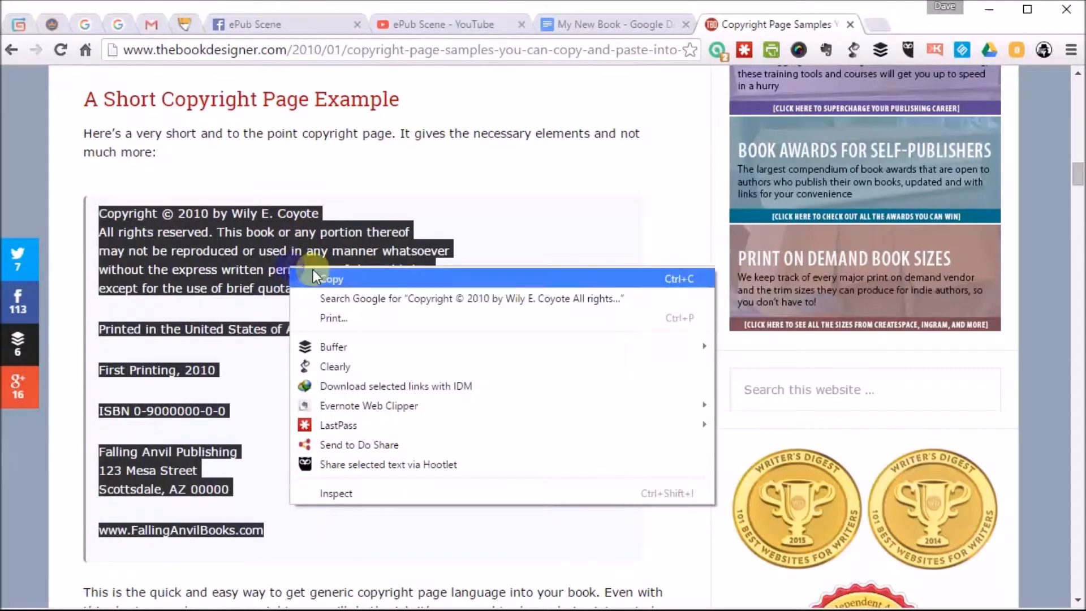
left_click(315, 275)
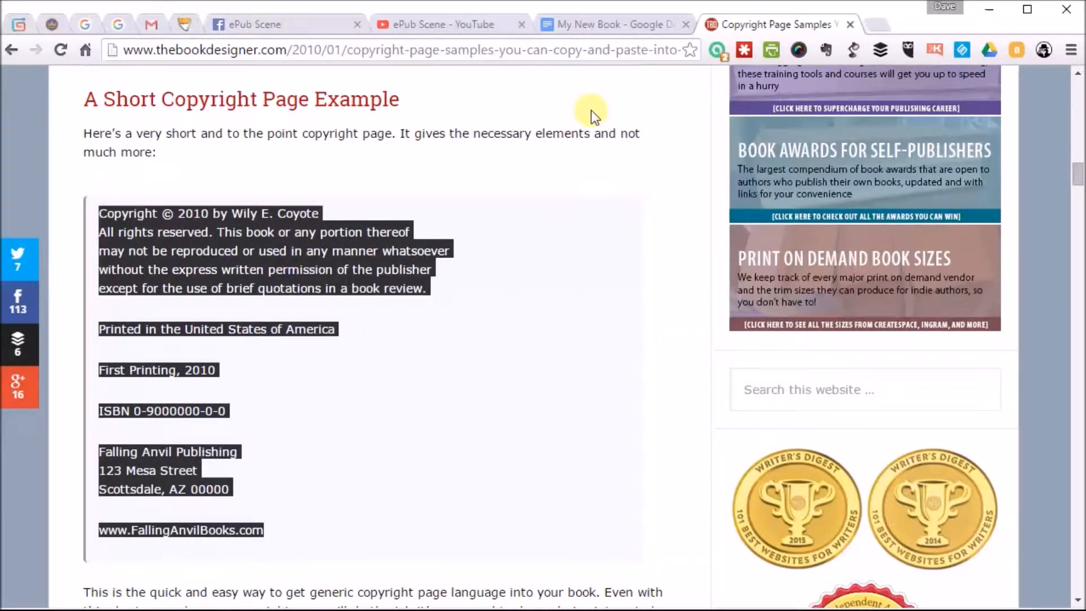
Return to the My New Book document and paste the copied copyright text onto the blank page after the title page.
left_click(608, 24)
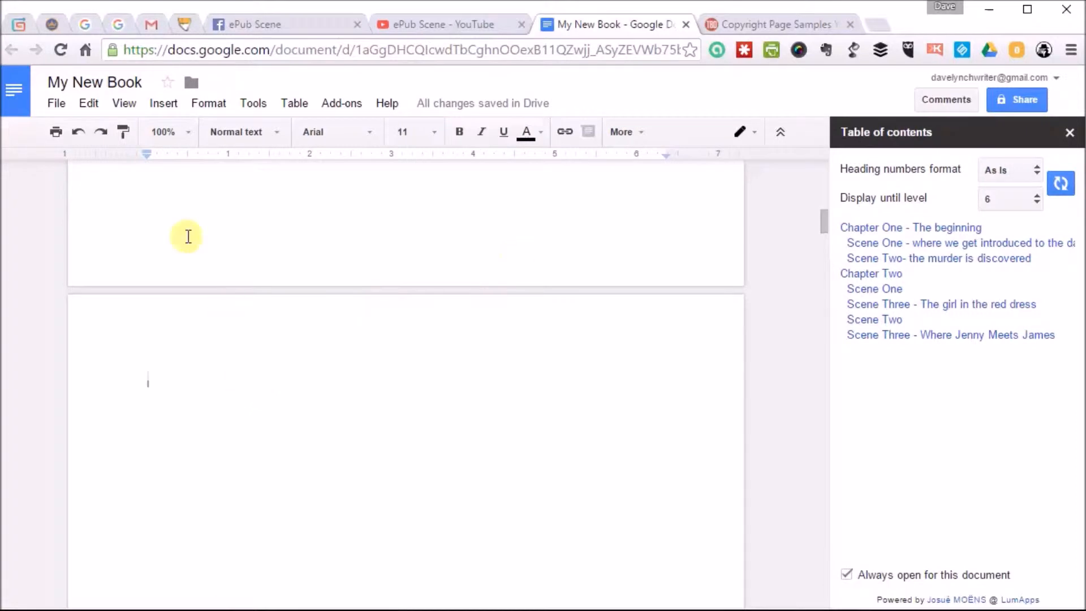
left_click(89, 102)
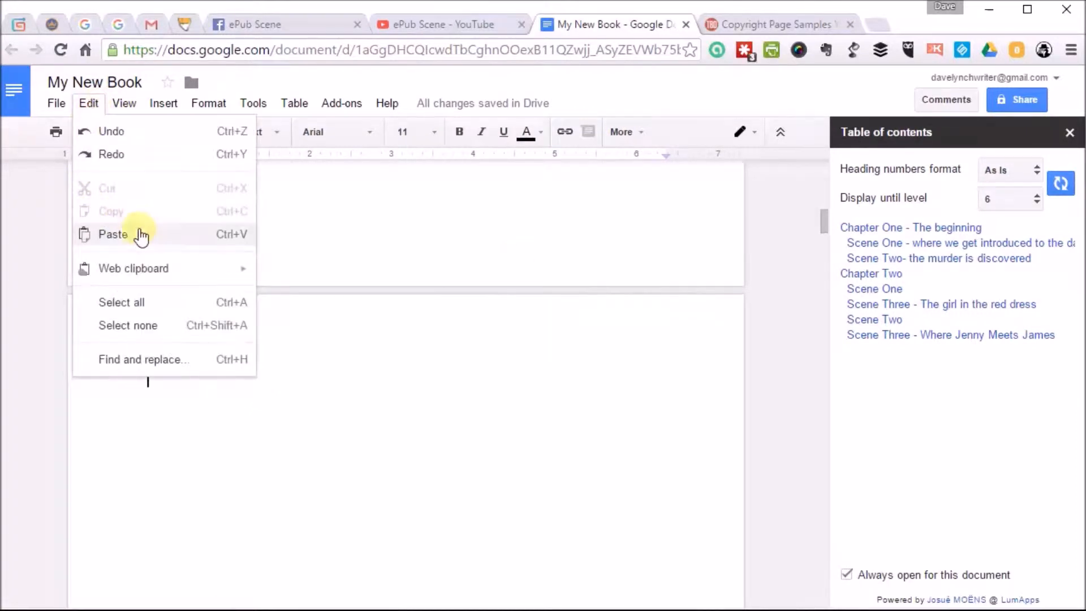
left_click(138, 229)
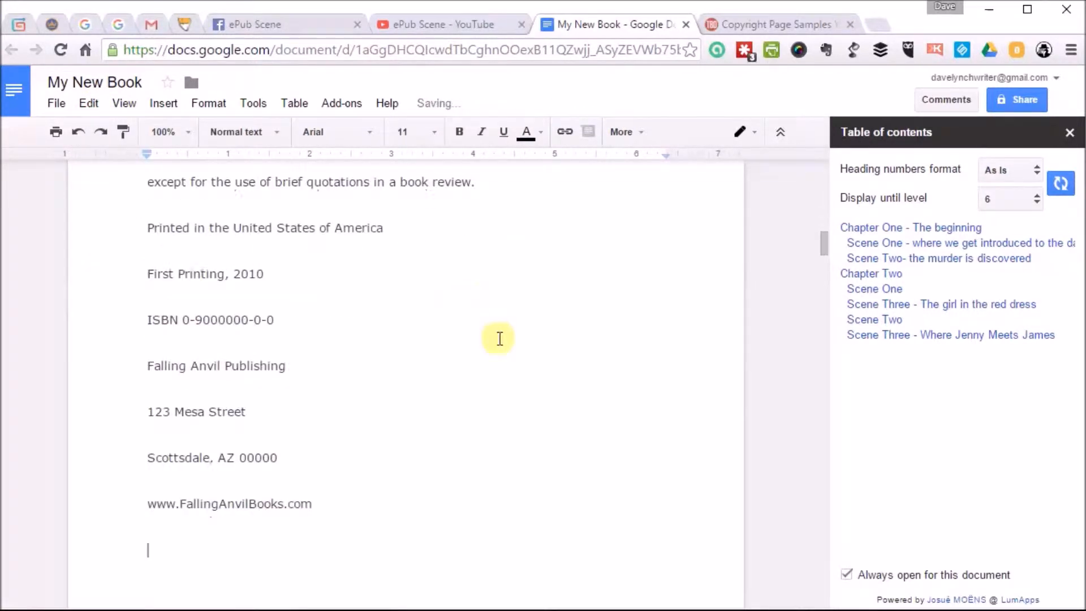
Apply the Heading 3 style to the first line of the copyright page and refresh the sidebar table of contents.
scroll(497, 337, "up", 6)
scroll(499, 339, "up", 5)
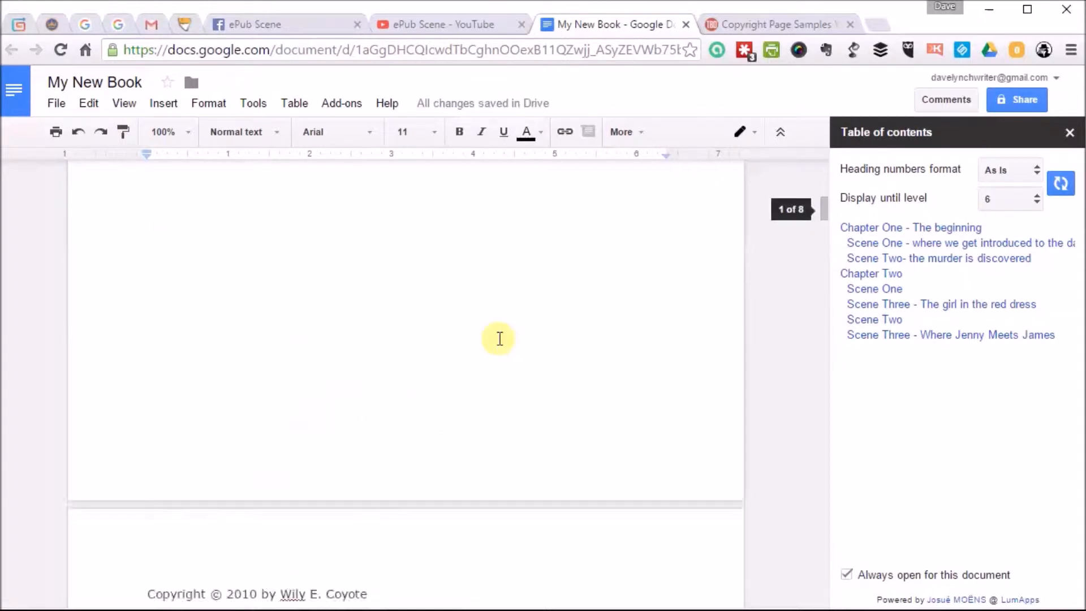
scroll(500, 339, "down", 5)
left_click_drag(148, 337, 375, 338)
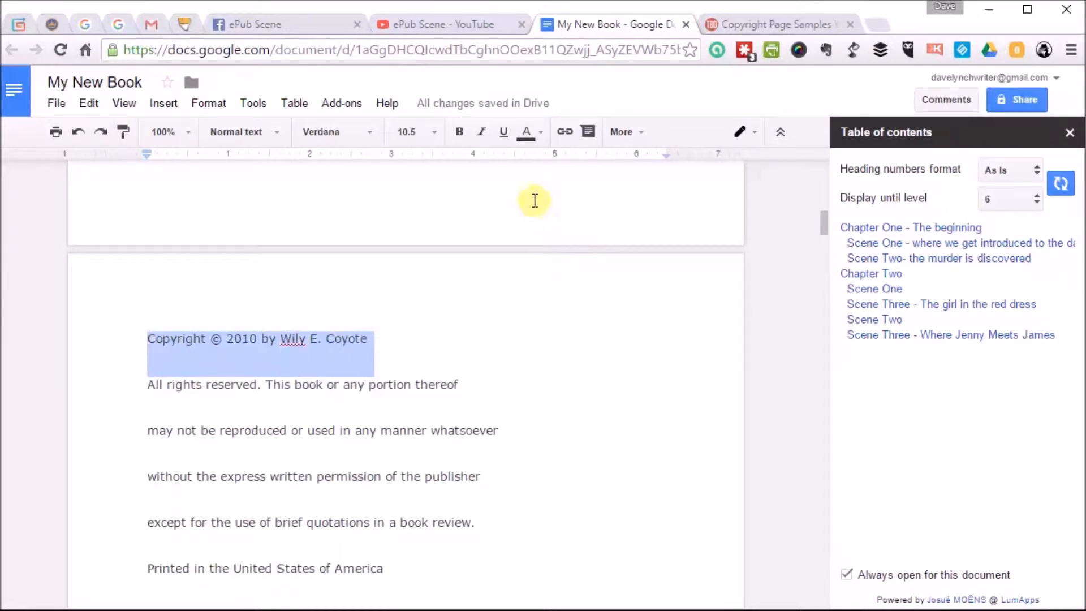
left_click(277, 135)
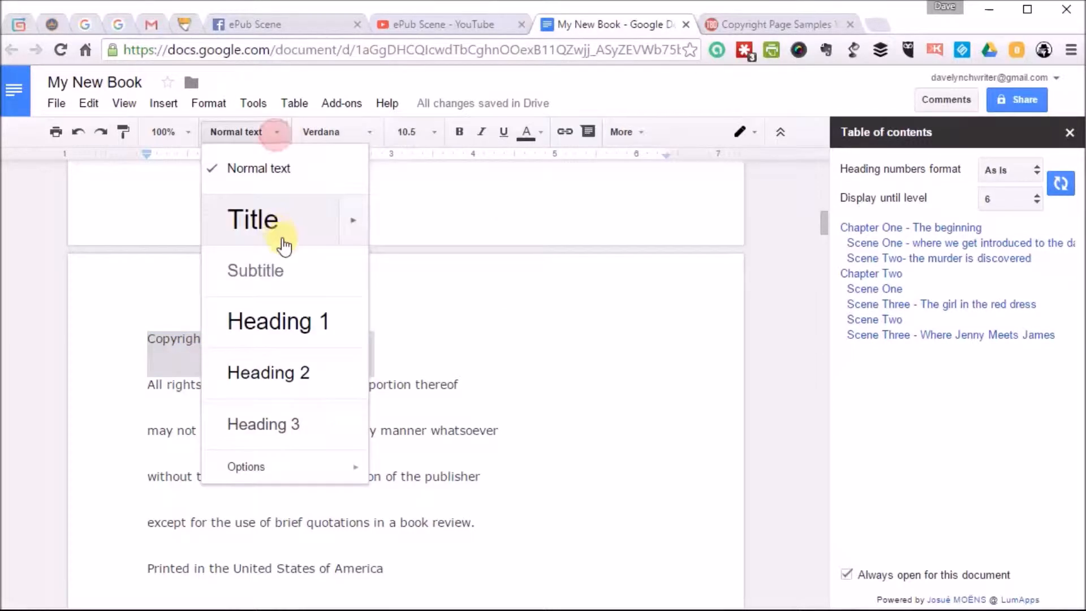
left_click(266, 433)
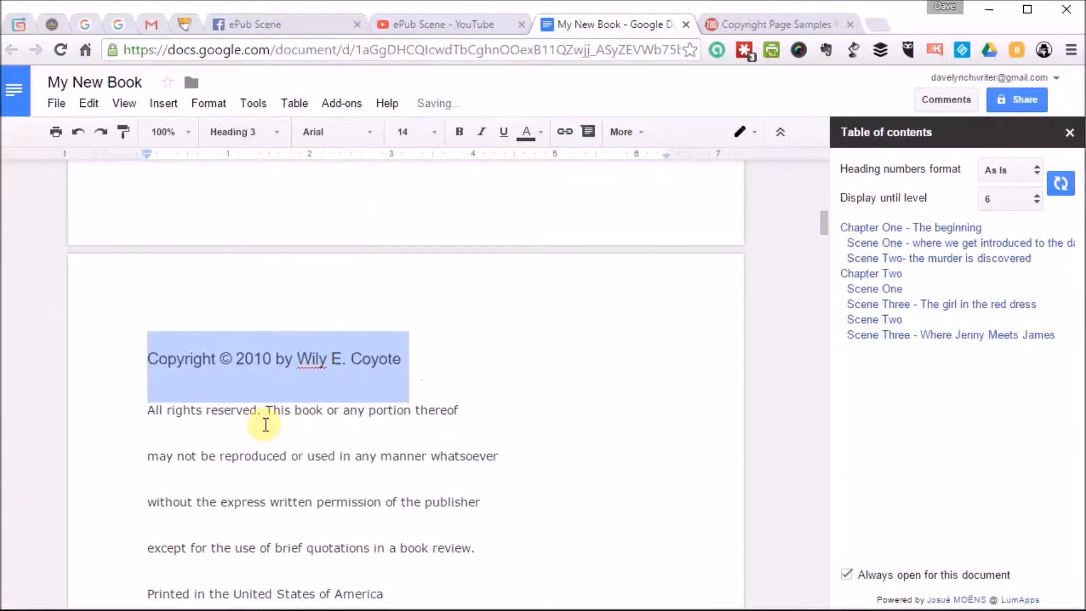
left_click(1061, 185)
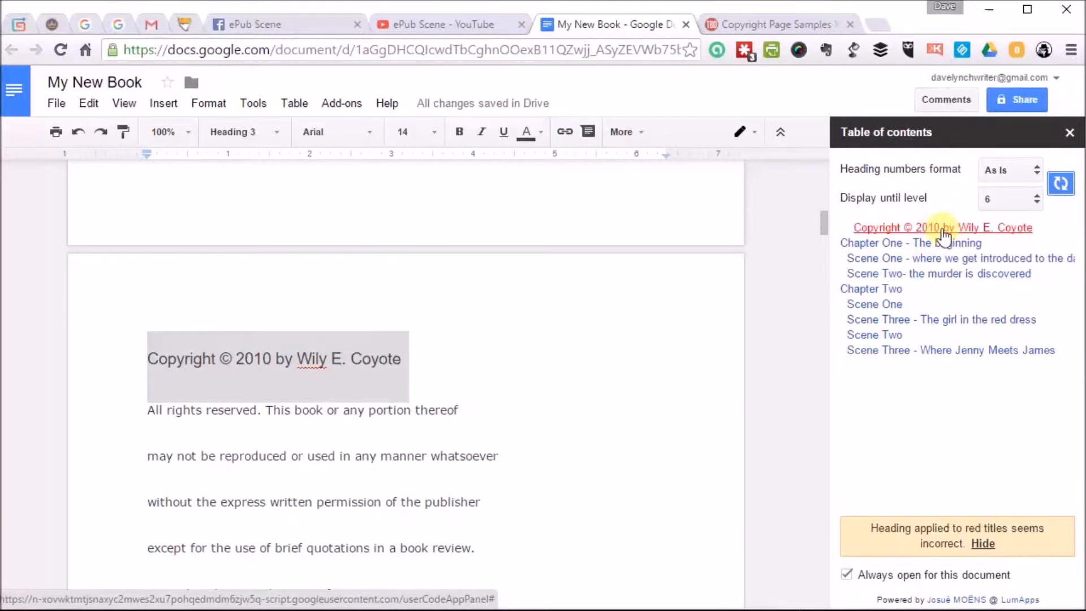
scroll(450, 371, "up", 15)
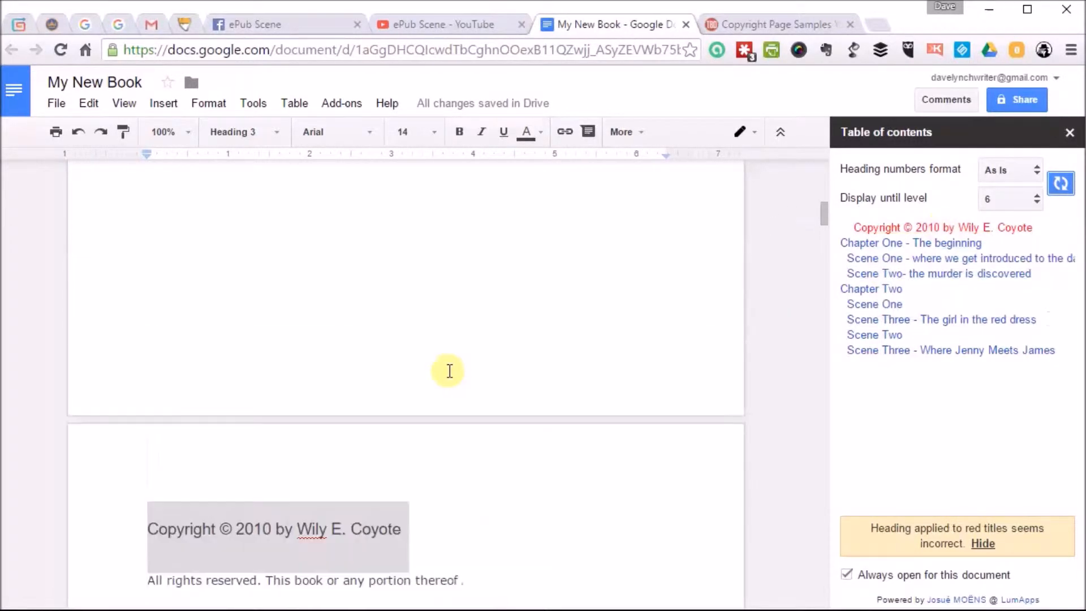
Insert a page break before the "Chapter One - The beginning" heading to leave a blank page after the copyright page.
scroll(450, 371, "down", 10)
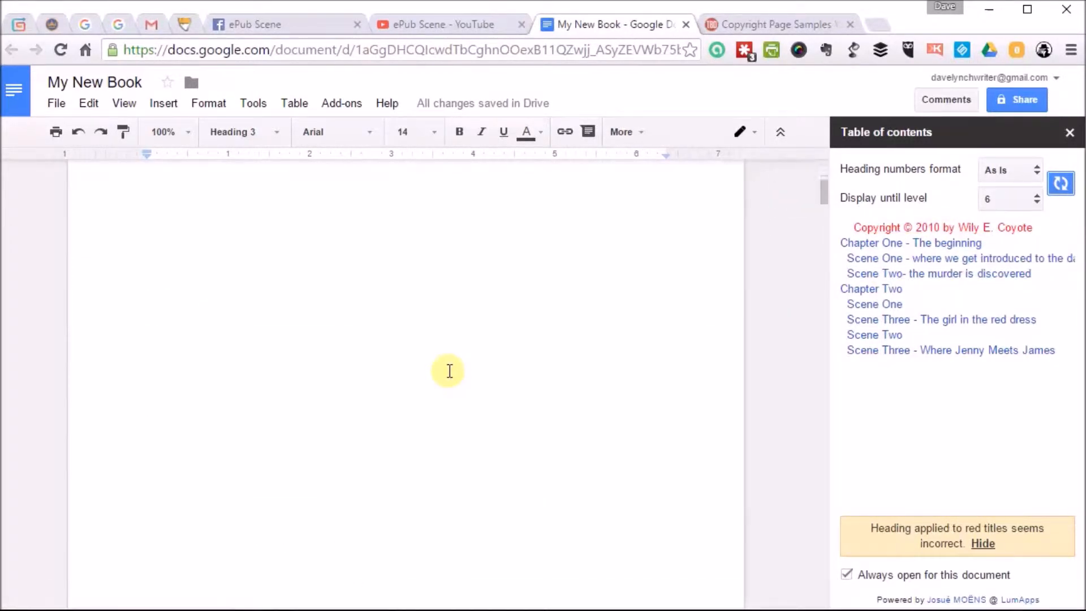
scroll(449, 368, "down", 10)
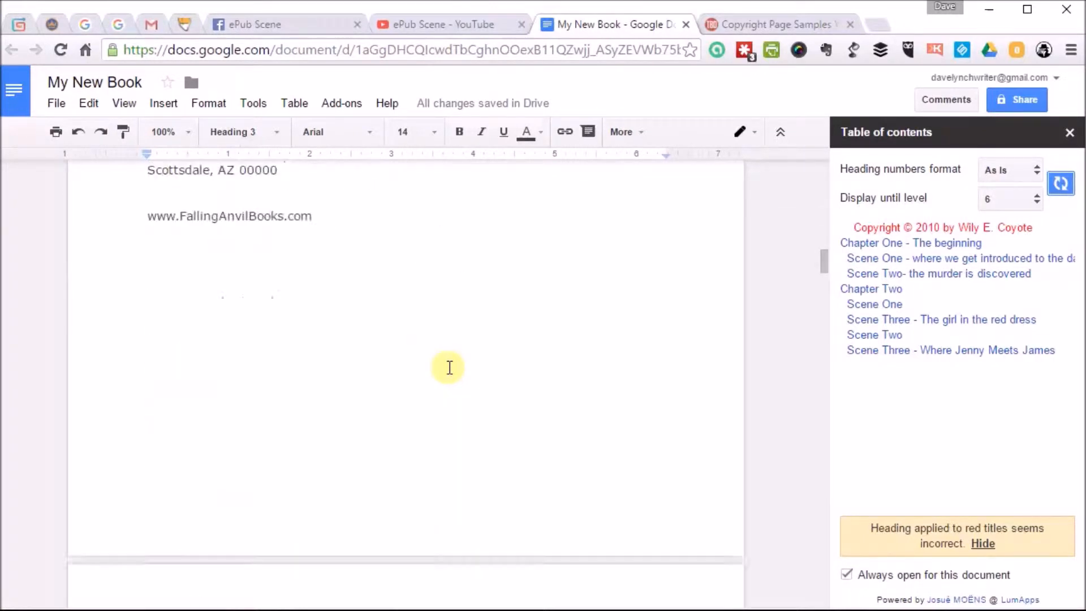
scroll(433, 374, "up", 5)
scroll(294, 374, "down", 1)
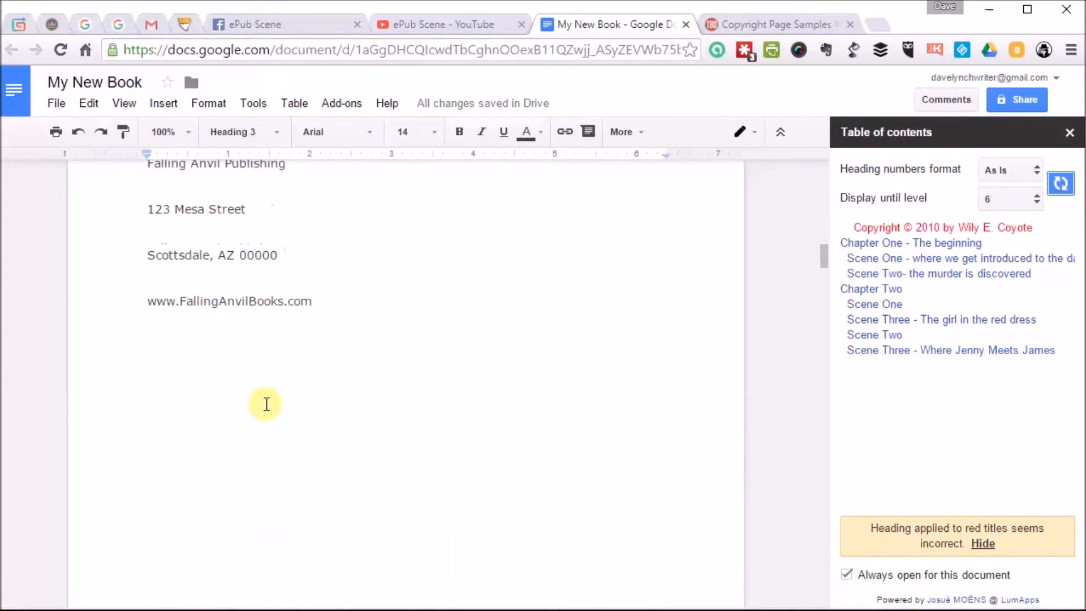
scroll(356, 308, "down", 3)
left_click(149, 514)
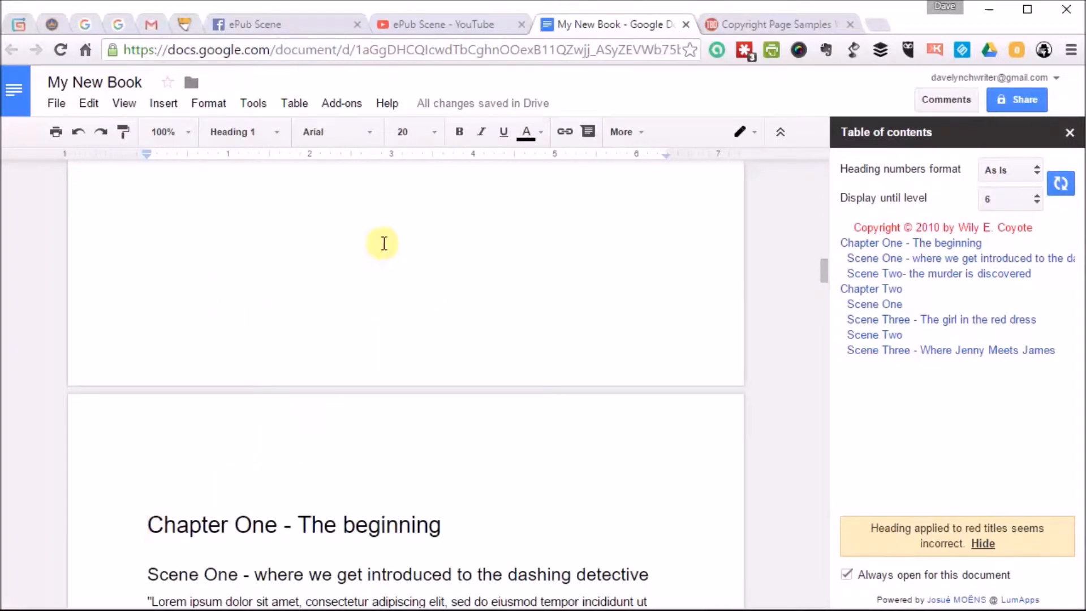
left_click(171, 107)
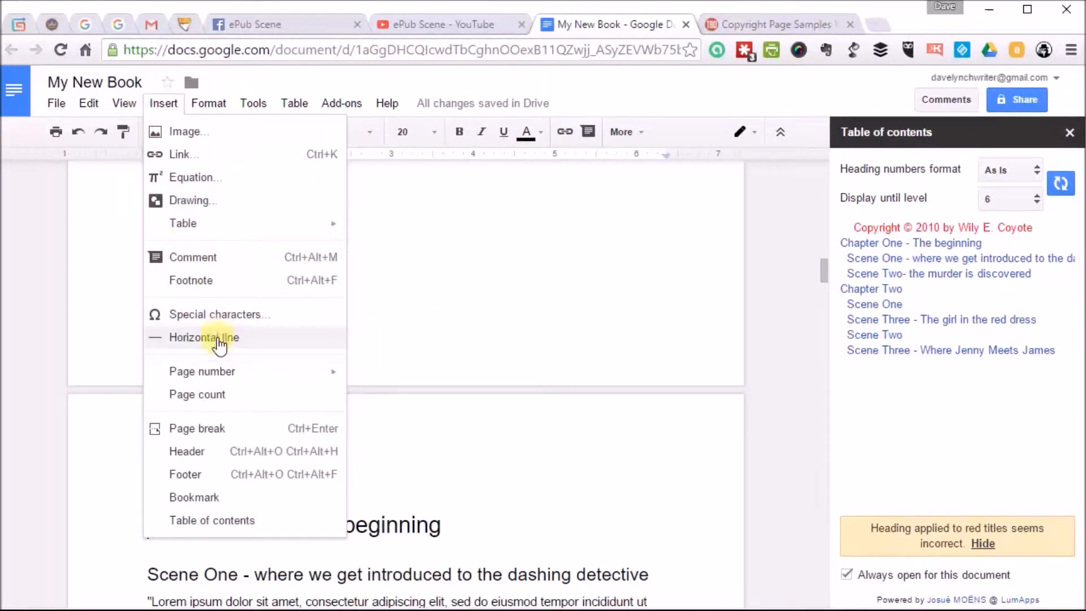
left_click(198, 429)
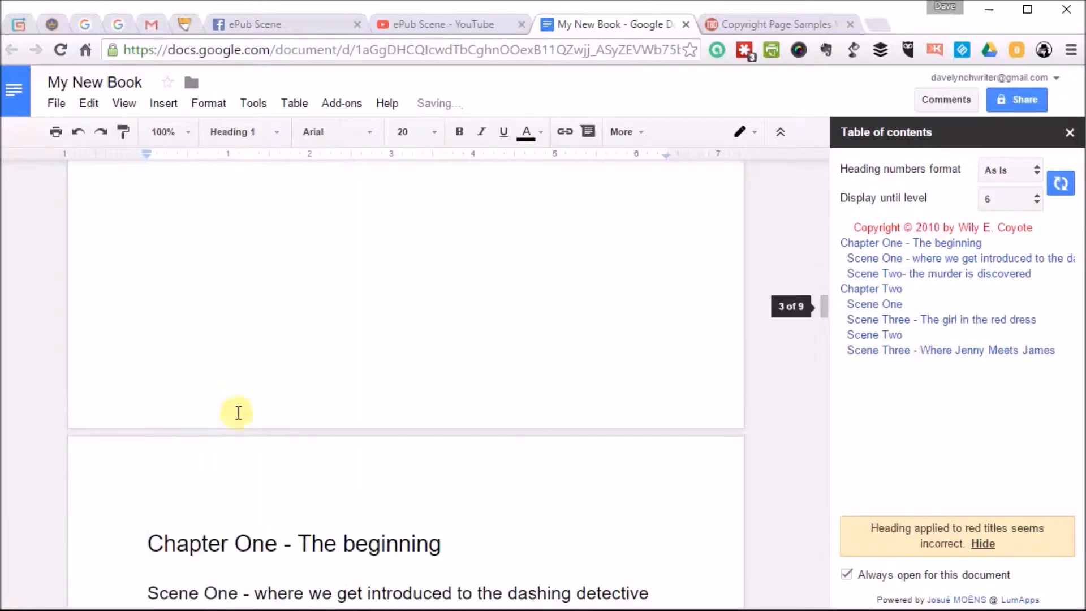
Review the pages around the new blank page and use the sidebar table of contents to jump to a scene and the copyright heading.
scroll(382, 315, "up", 3)
left_click(213, 405)
scroll(384, 349, "up", 10)
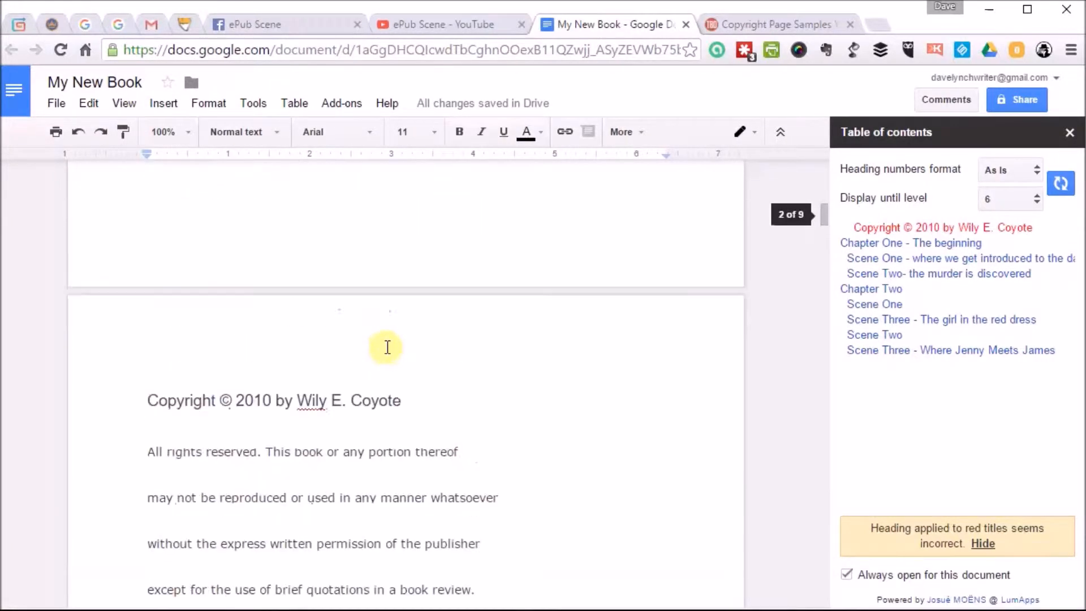
scroll(387, 347, "down", 3)
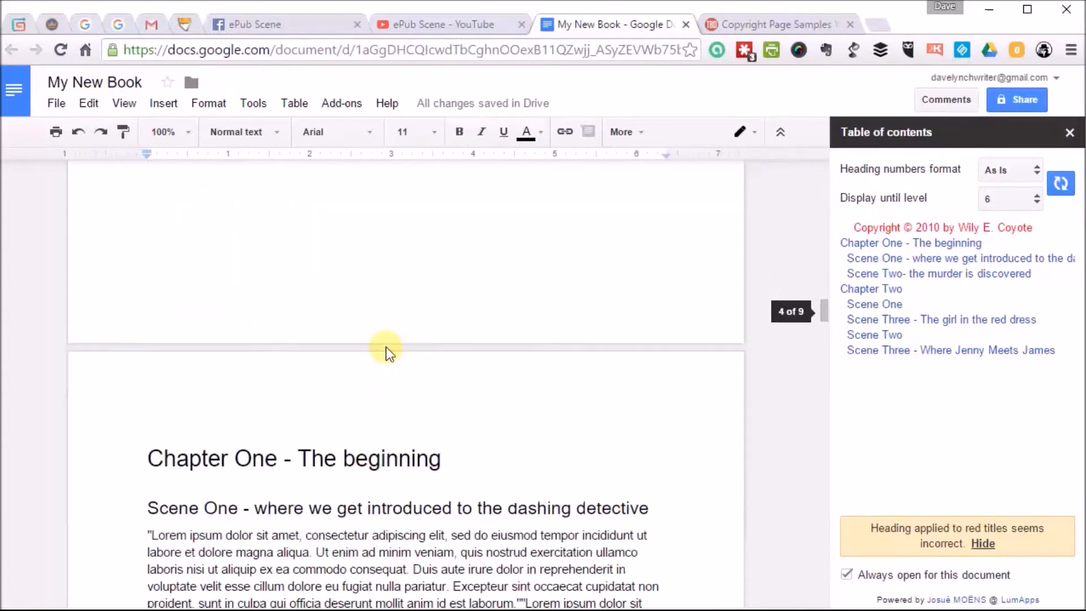
scroll(386, 347, "up", 2)
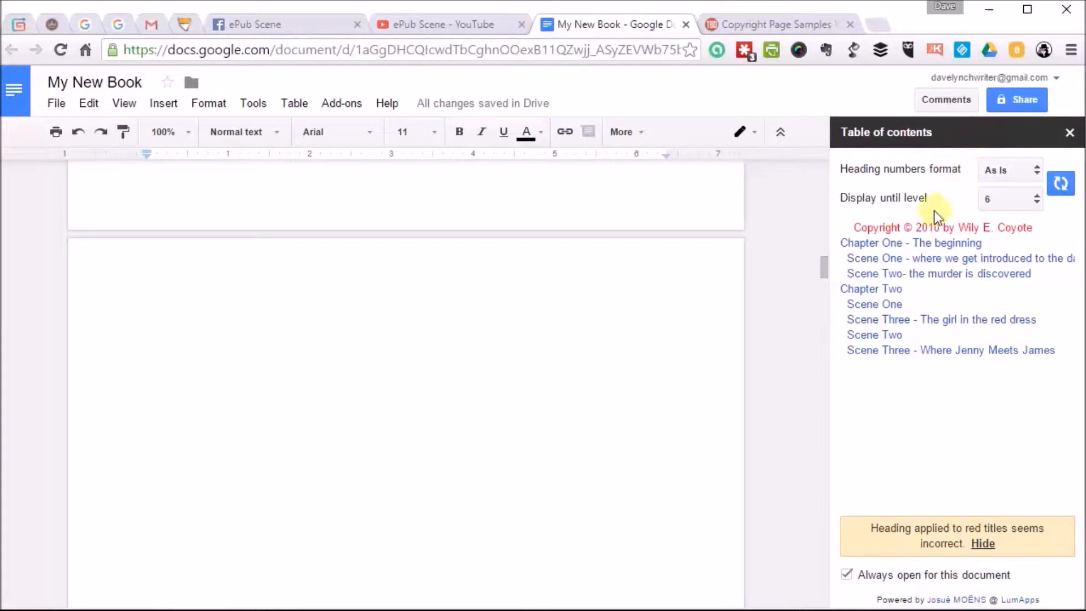
left_click(921, 324)
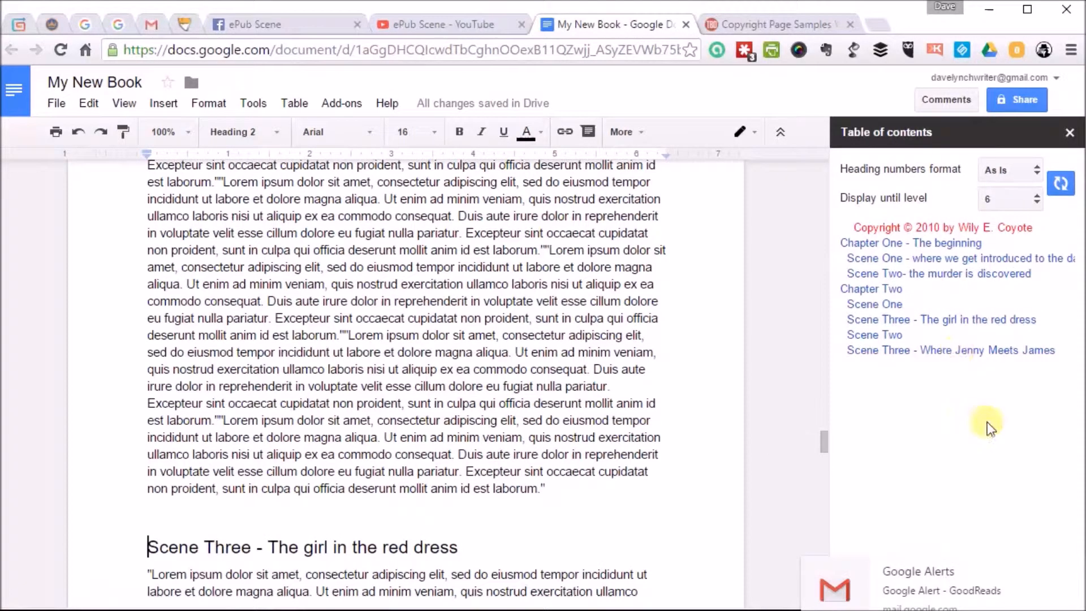
left_click(942, 232)
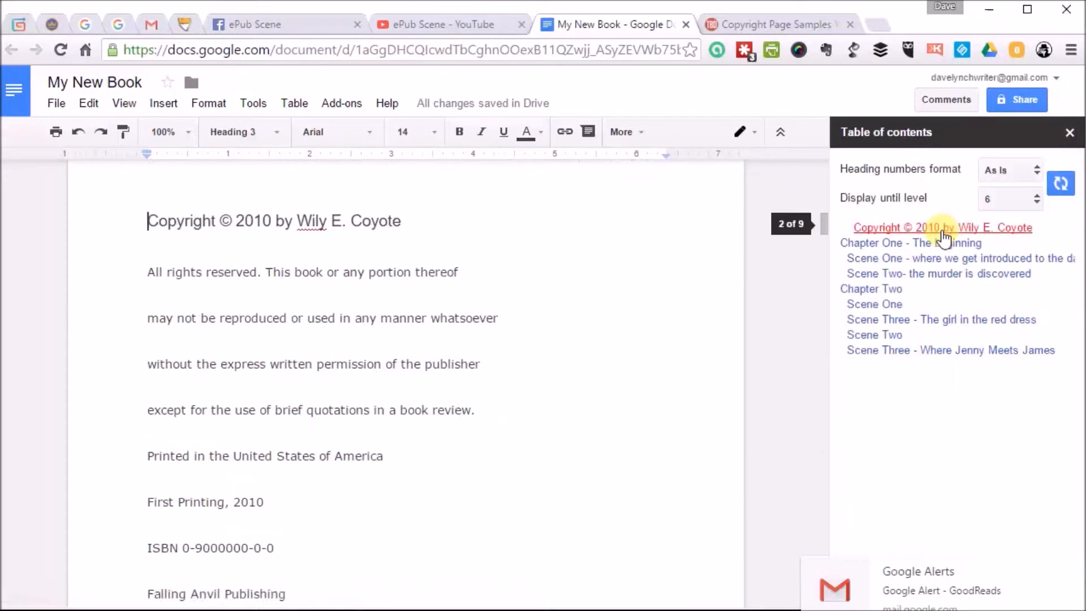
Insert a table of contents on the blank page between the copyright page and Chapter One.
scroll(452, 251, "down", 8)
scroll(452, 251, "down", 5)
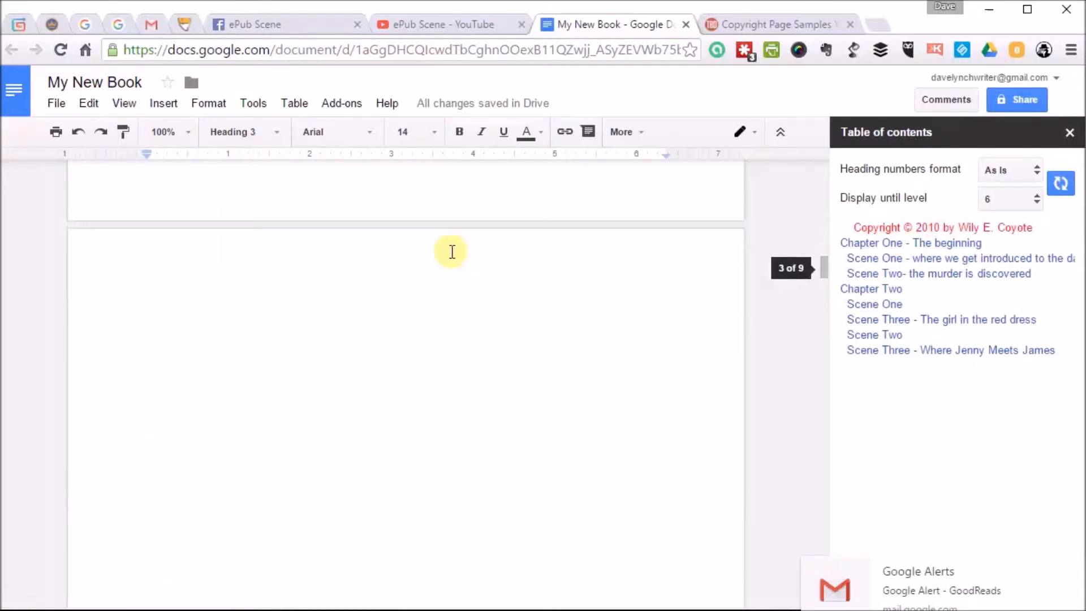
left_click(191, 339)
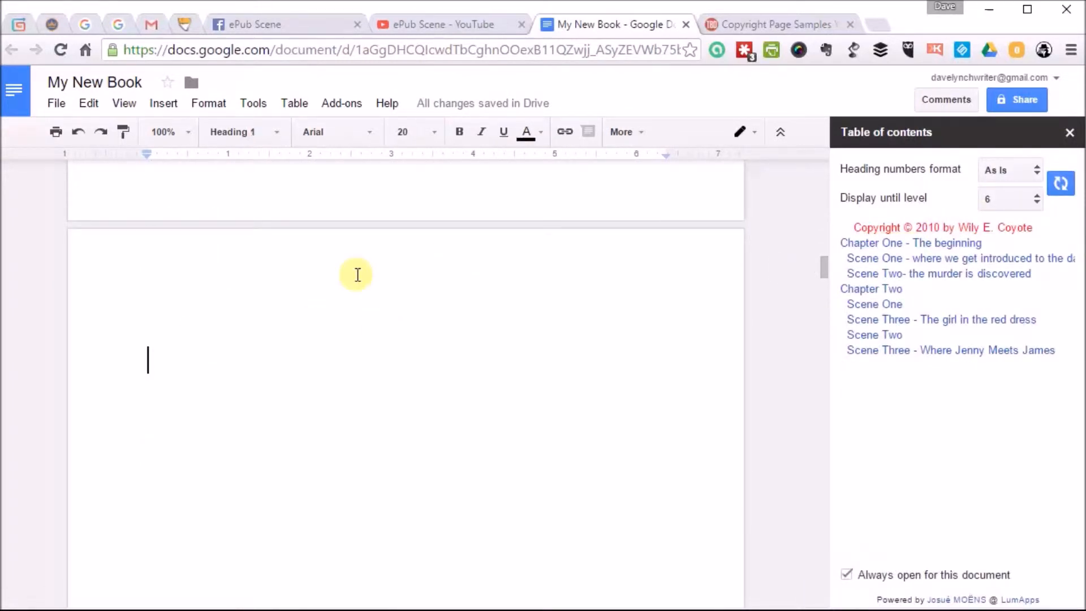
left_click(164, 104)
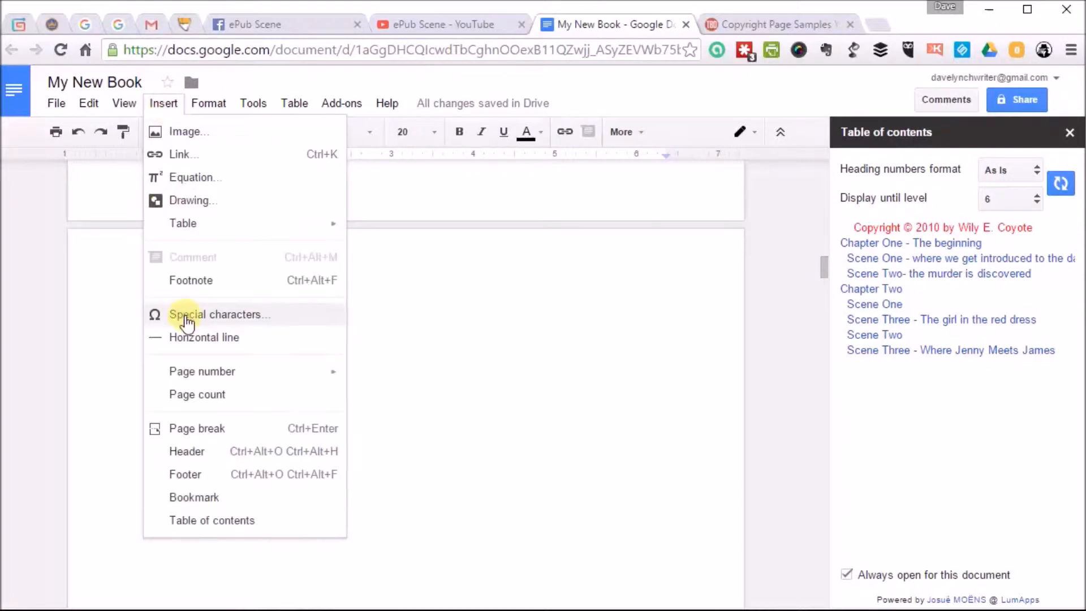
left_click(214, 523)
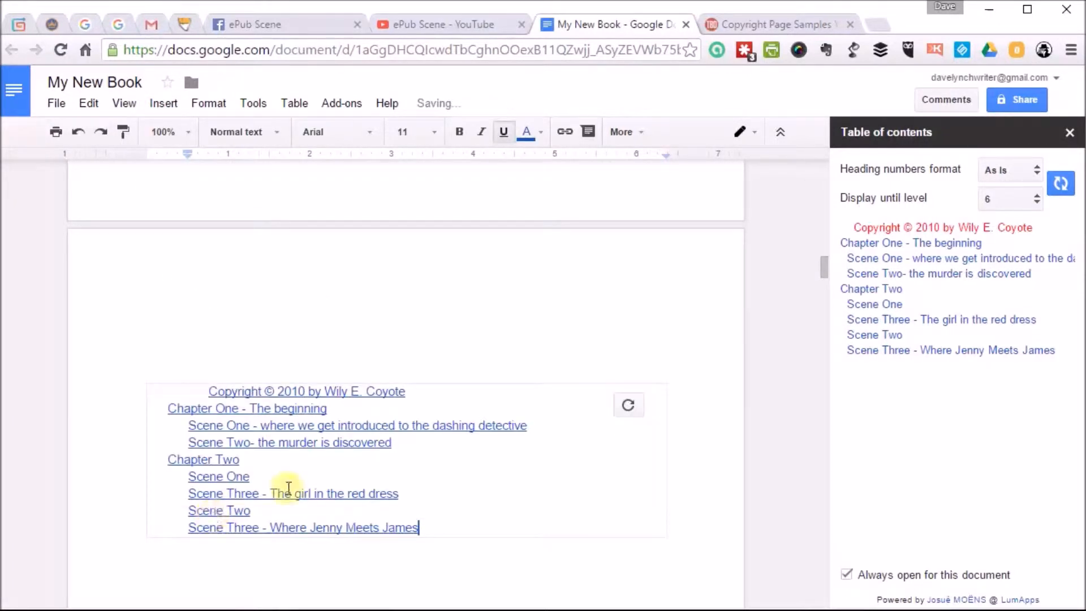
Go to the last scene through the sidebar and add a new line reading "Scene 4" after its final paragraph.
scroll(483, 412, "down", 5)
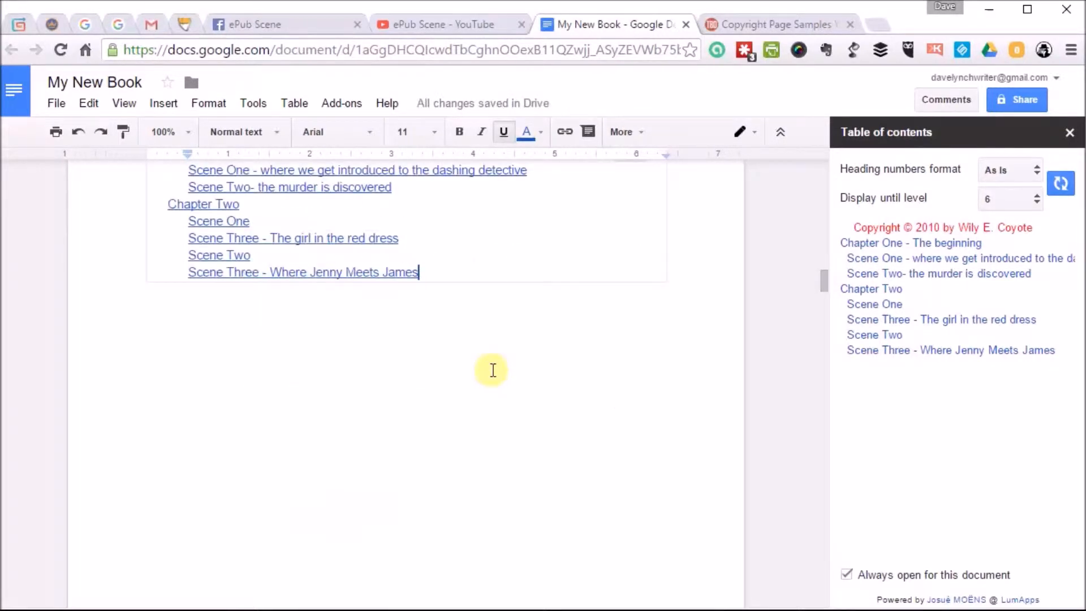
scroll(493, 356, "up", 3)
scroll(497, 360, "down", 15)
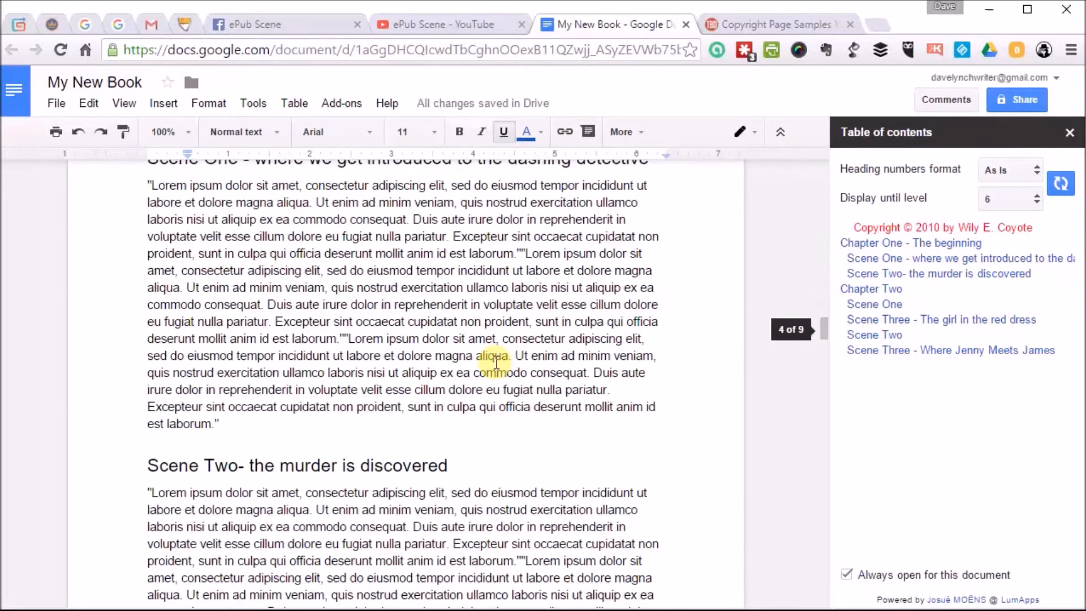
left_click(991, 362)
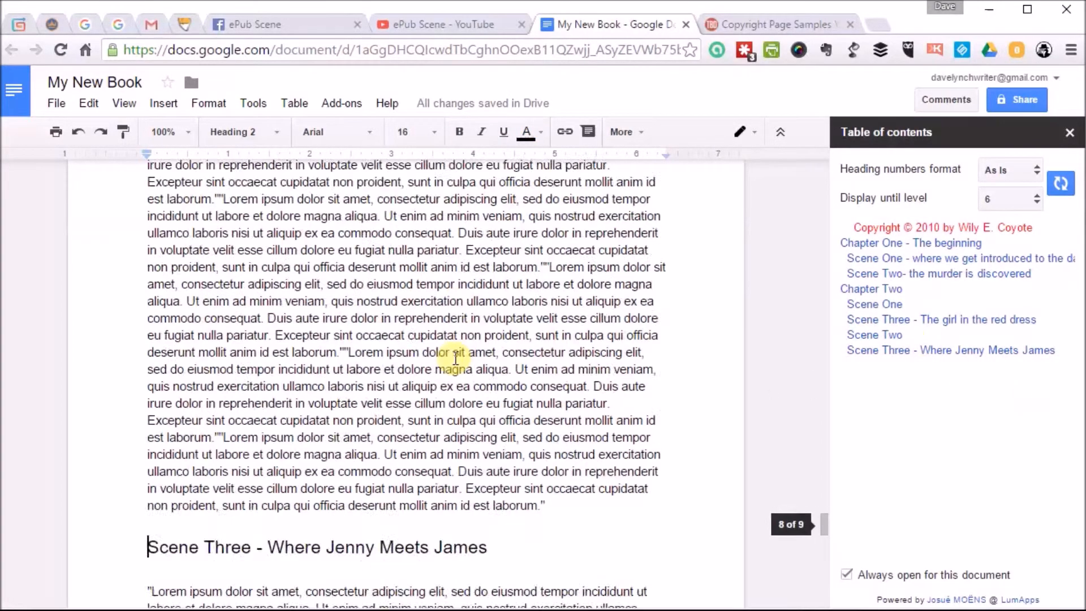
scroll(456, 358, "down", 6)
scroll(456, 357, "up", 3)
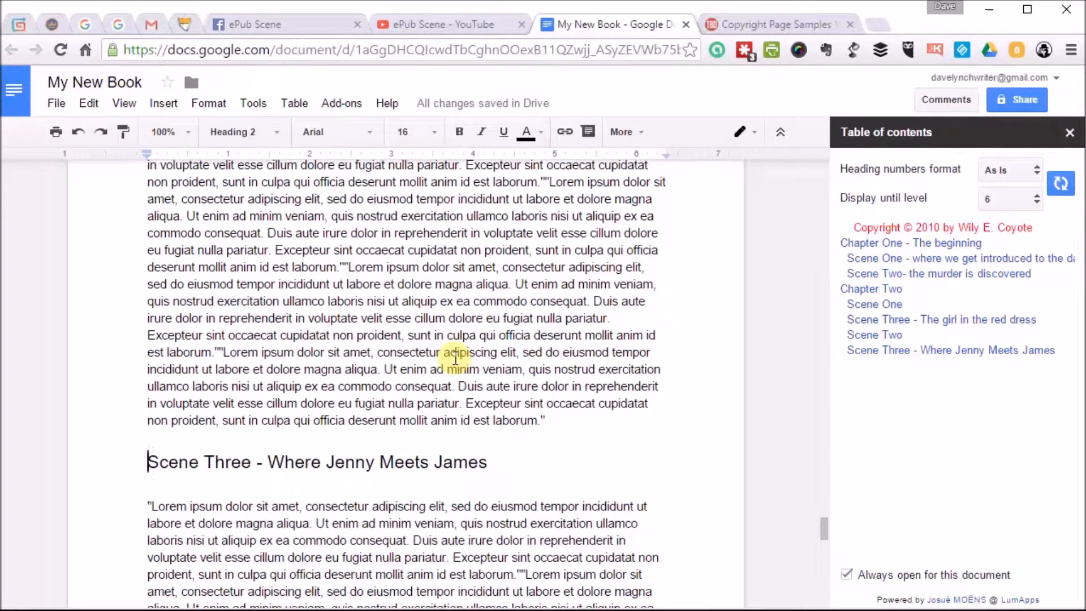
scroll(456, 357, "down", 4)
scroll(455, 358, "down", 3)
left_click(217, 293)
scroll(416, 268, "up", 3)
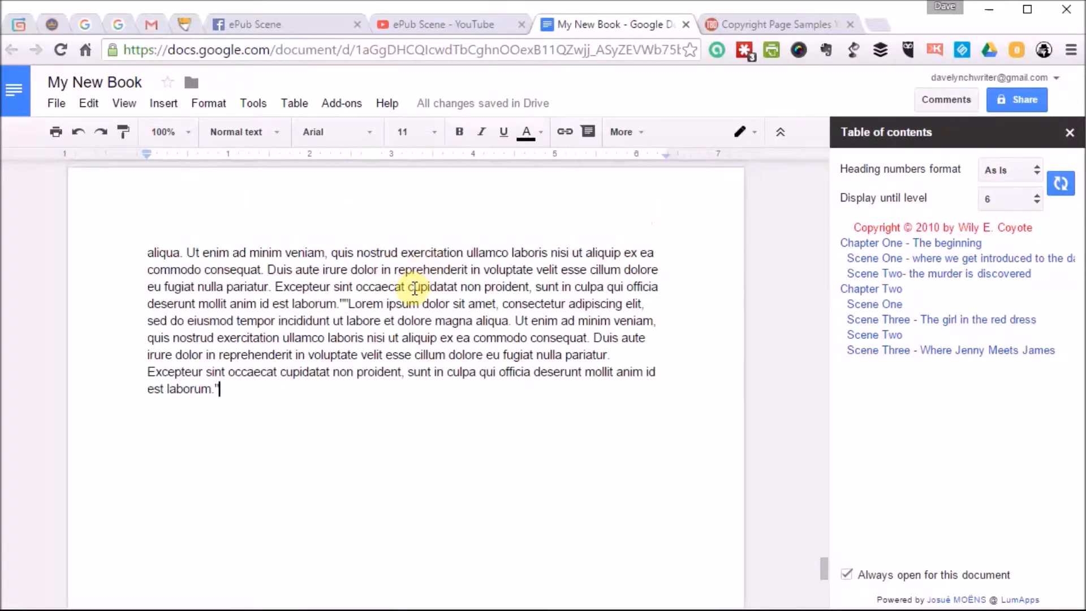
key("Return")
type("Scene 4")
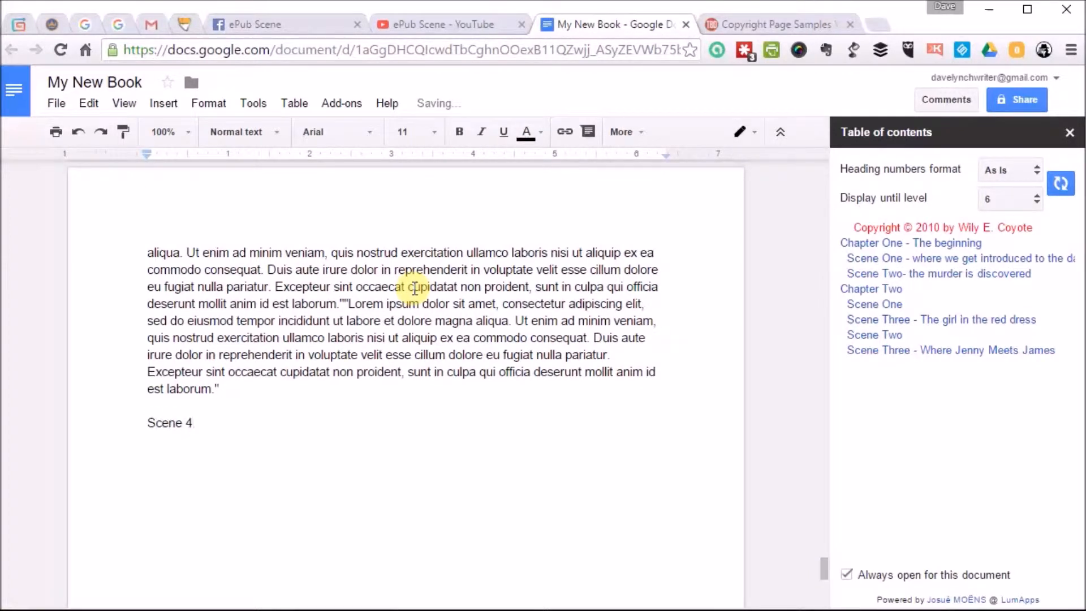
Apply the Heading 2 style to the "Scene 4" line.
double_click(188, 421)
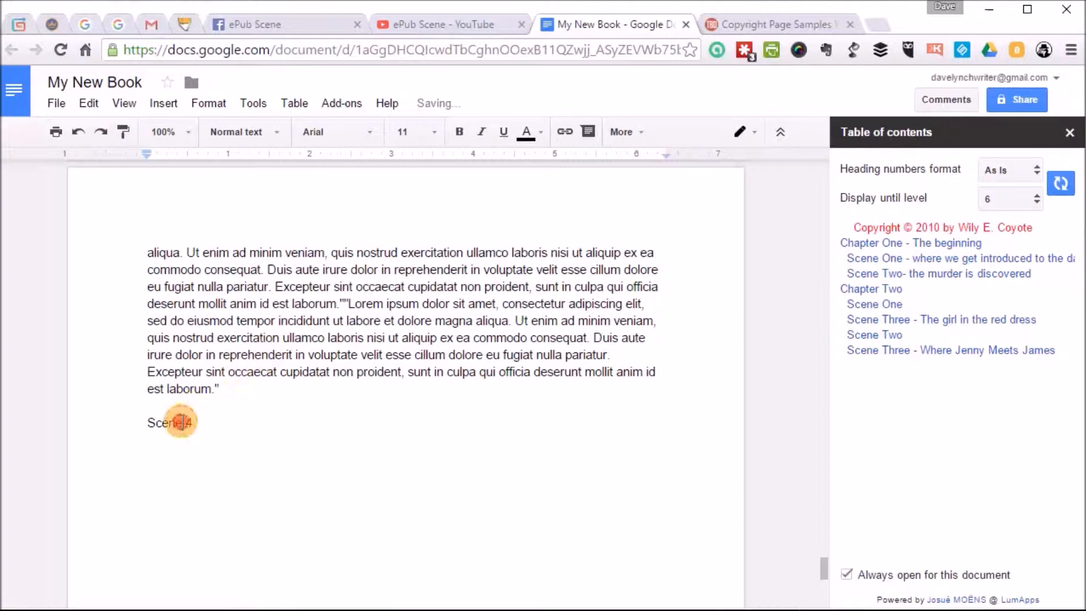
left_click_drag(189, 422, 149, 405)
left_click(263, 132)
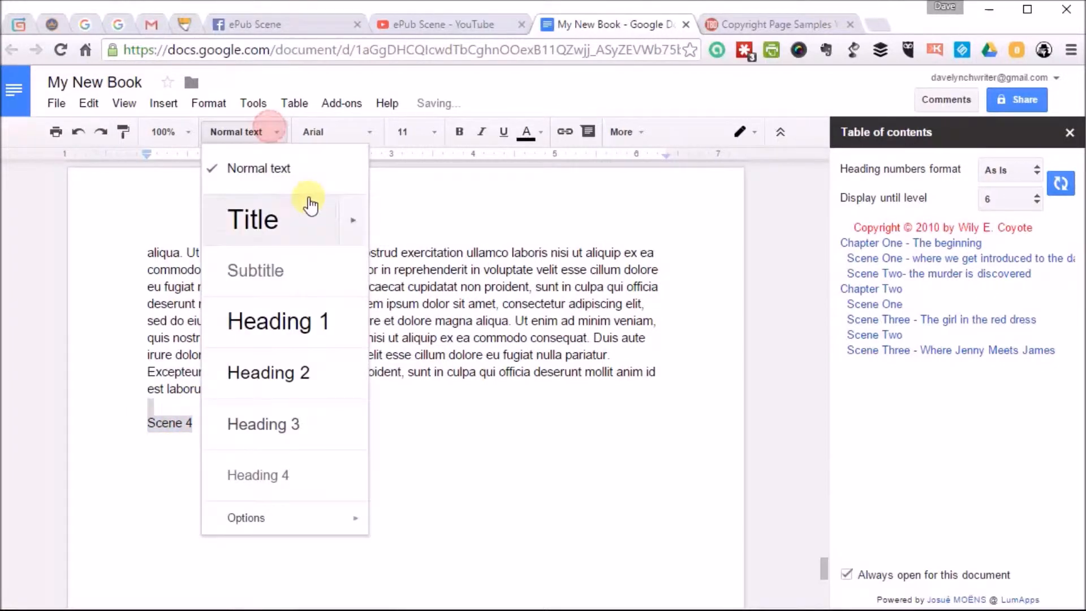
left_click(272, 377)
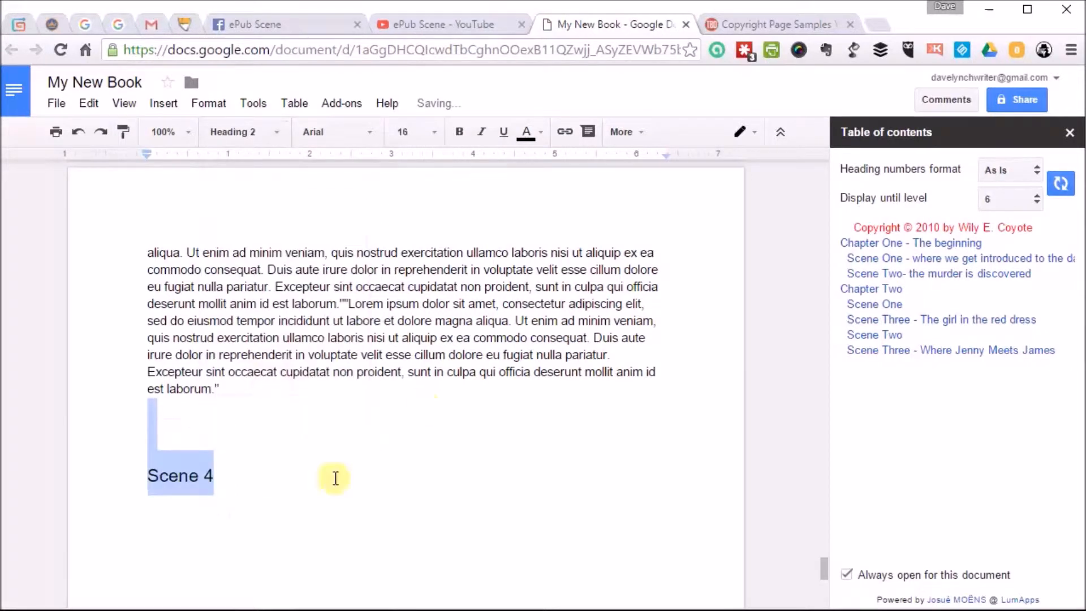
Add the body text "blah blah blah" below the Scene 4 heading, followed by a new line.
left_click(240, 493)
key("Return")
type("blah ")
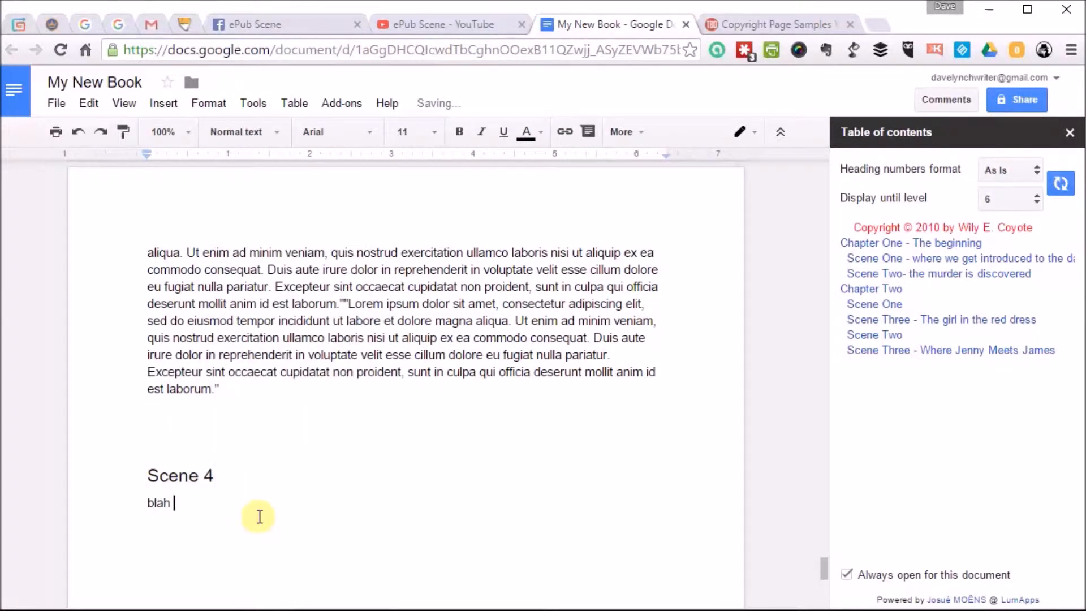
type("blah blah")
key("Return")
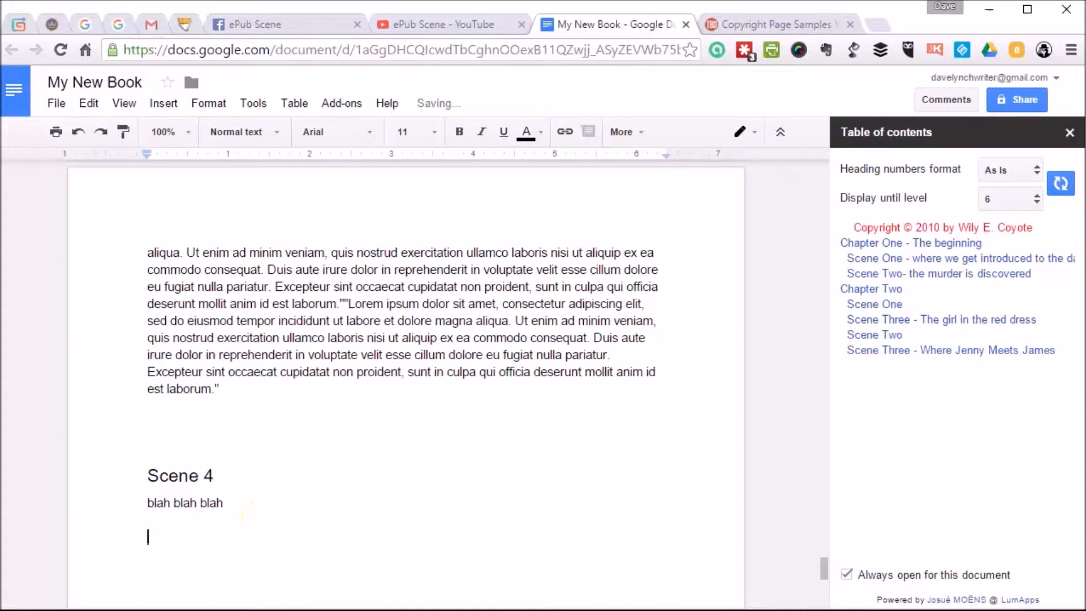
Refresh the sidebar table of contents and update the one inserted on the page before Chapter One to include Scene 4.
left_click(1060, 183)
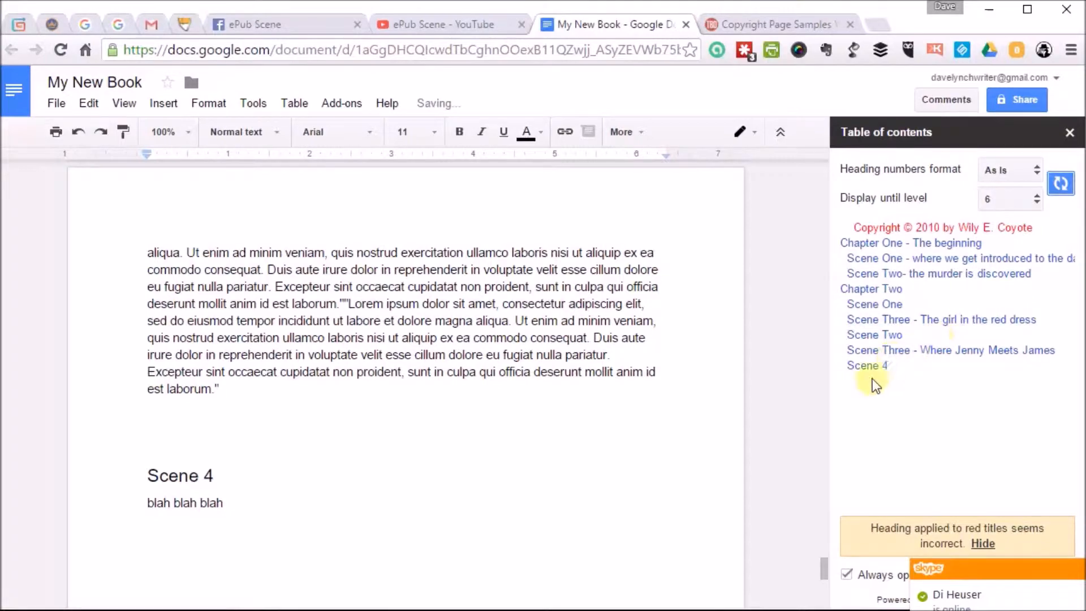
scroll(328, 317, "up", 15)
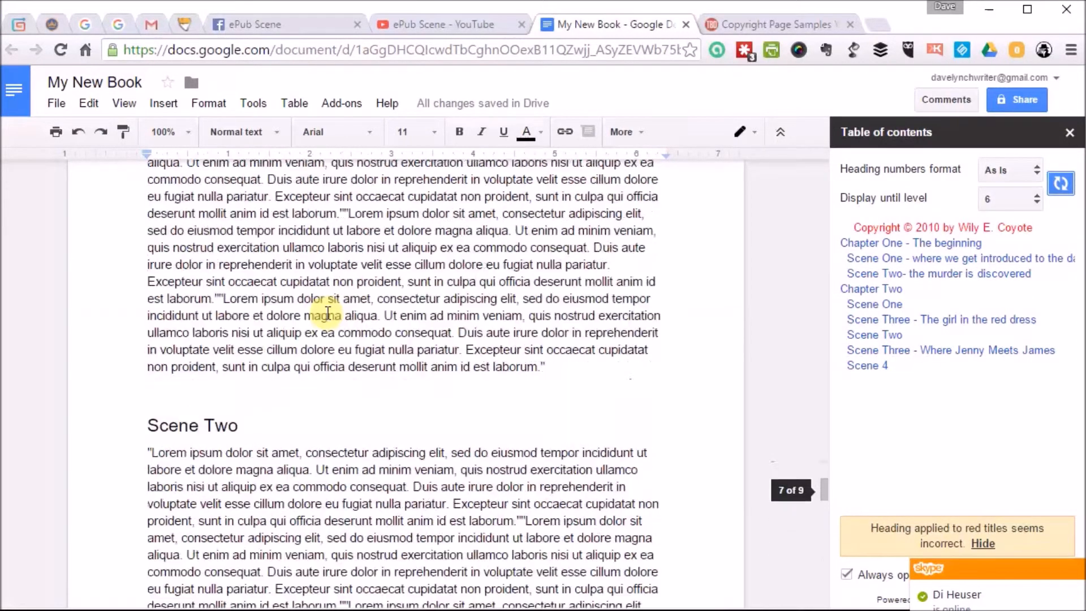
scroll(328, 313, "up", 2)
left_click(914, 245)
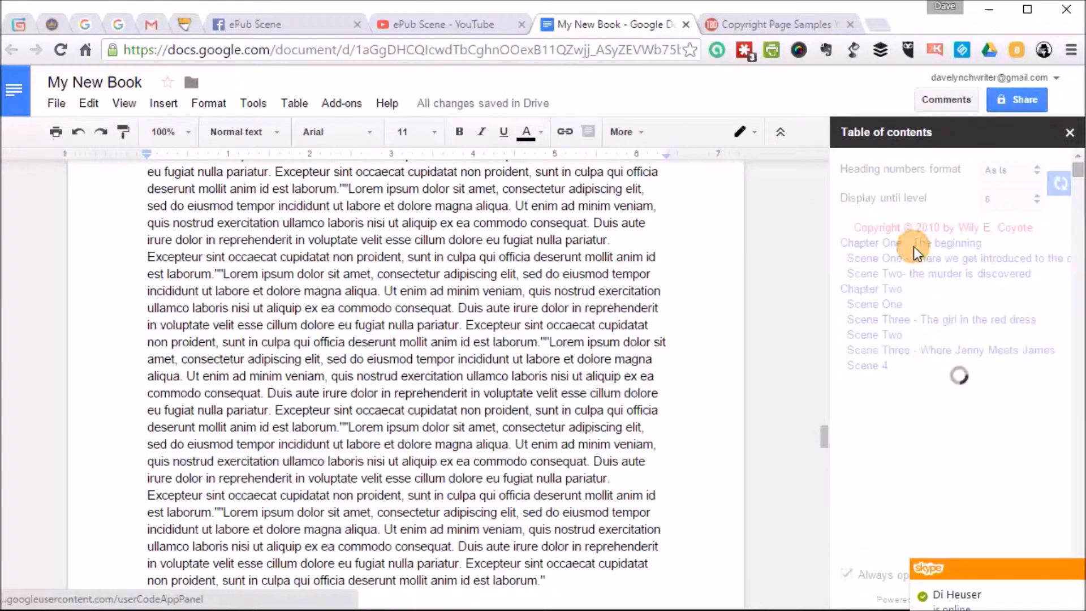
scroll(583, 274, "up", 10)
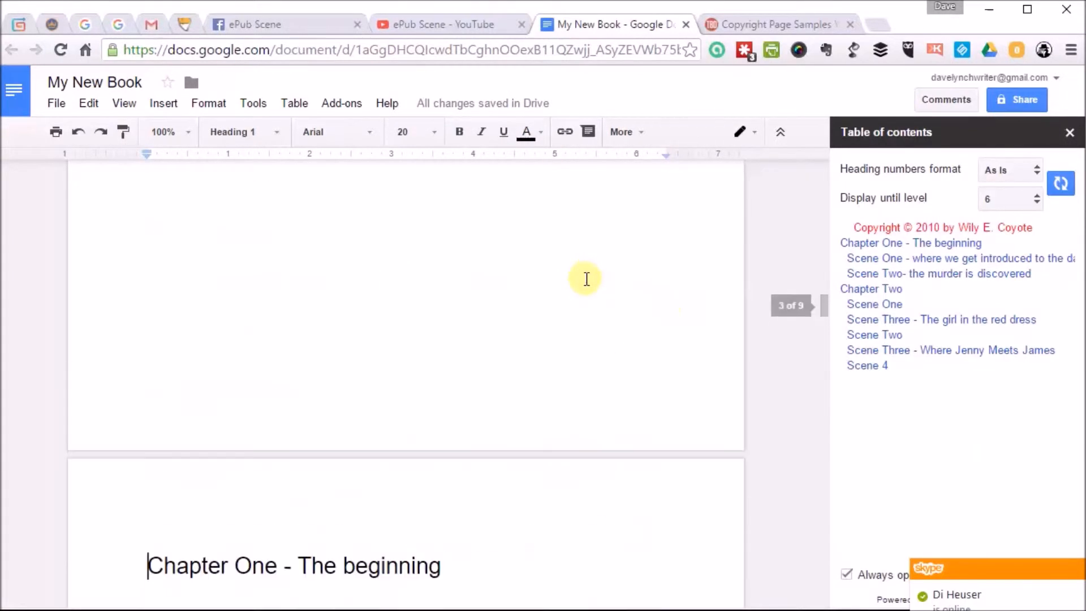
scroll(584, 279, "up", 6)
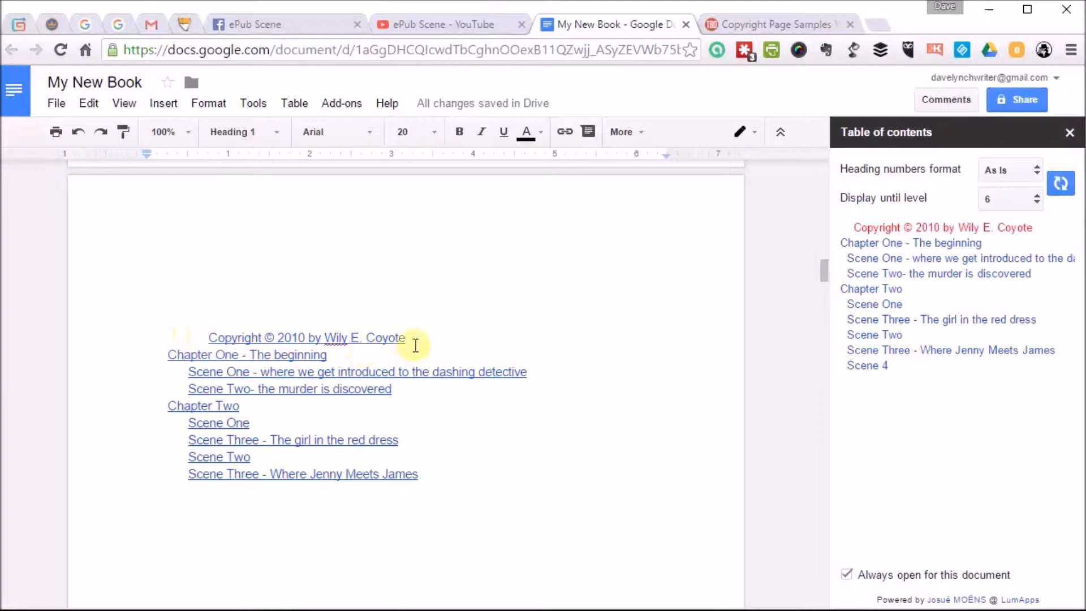
left_click(452, 413)
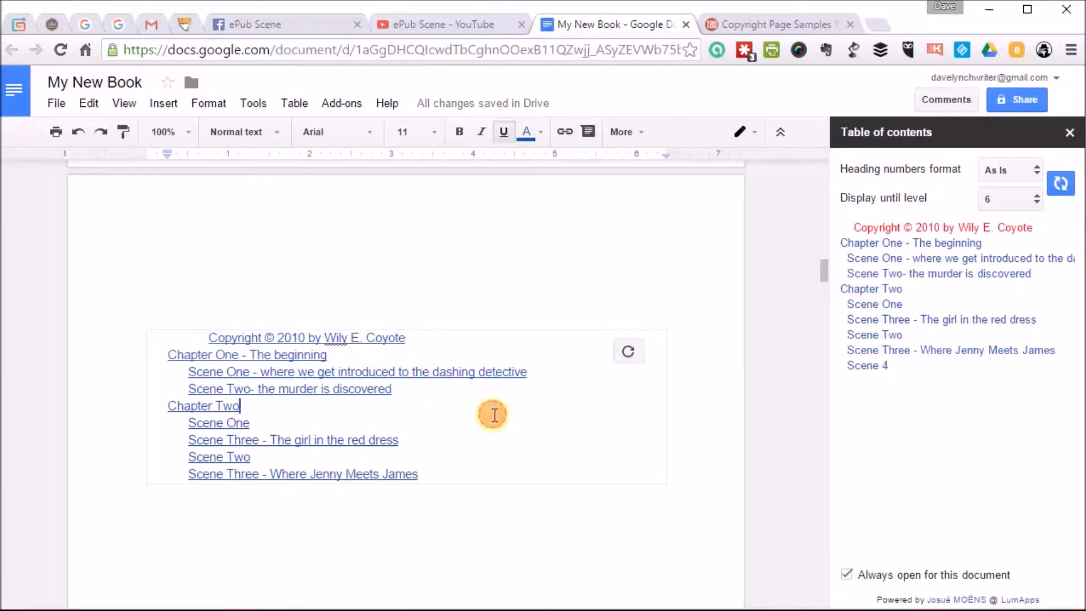
left_click(631, 351)
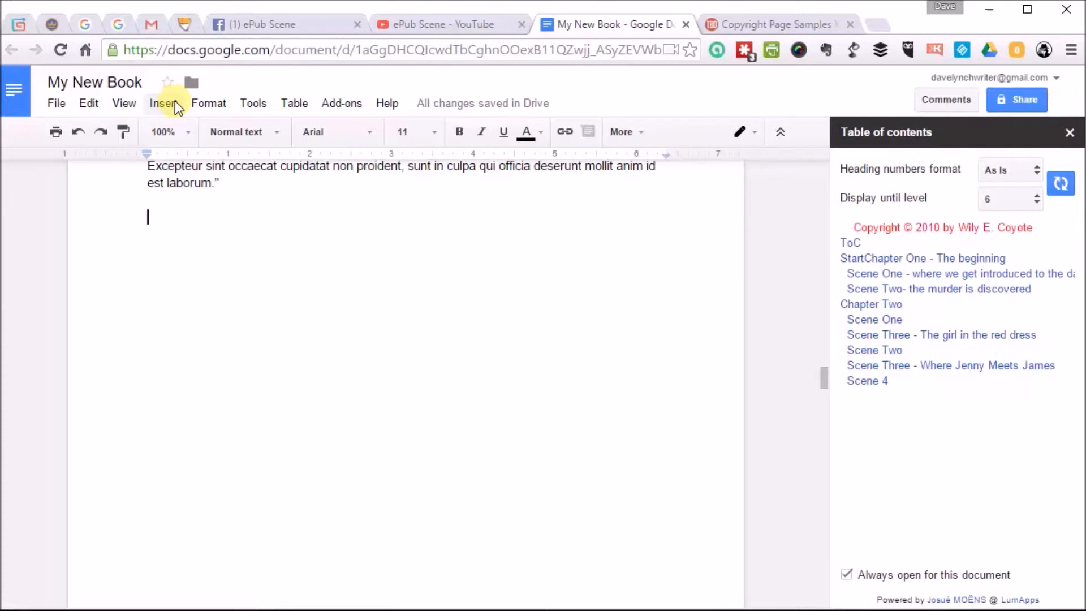
Dictate a paragraph beginning "Now what I say should come up on the screen" with voice typing on the empty line, and close voice typing.
left_click(253, 103)
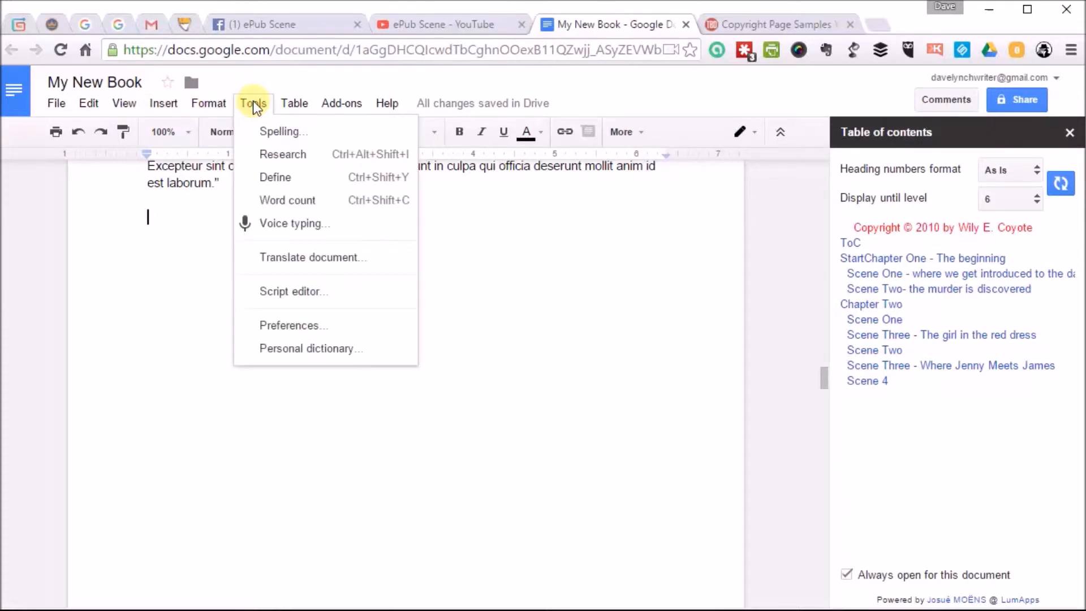
left_click(286, 222)
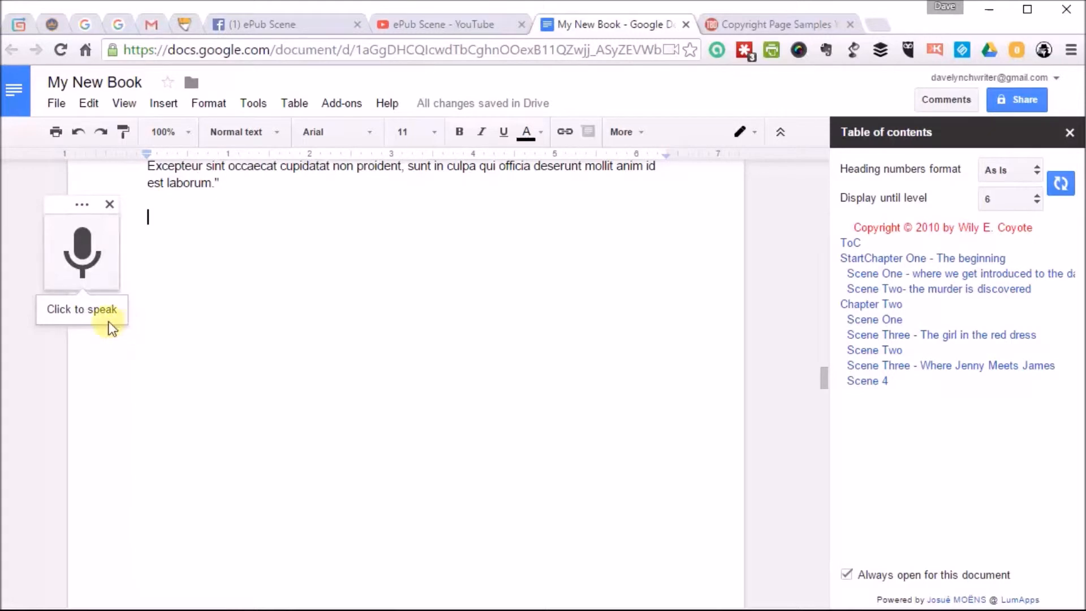
left_click(87, 266)
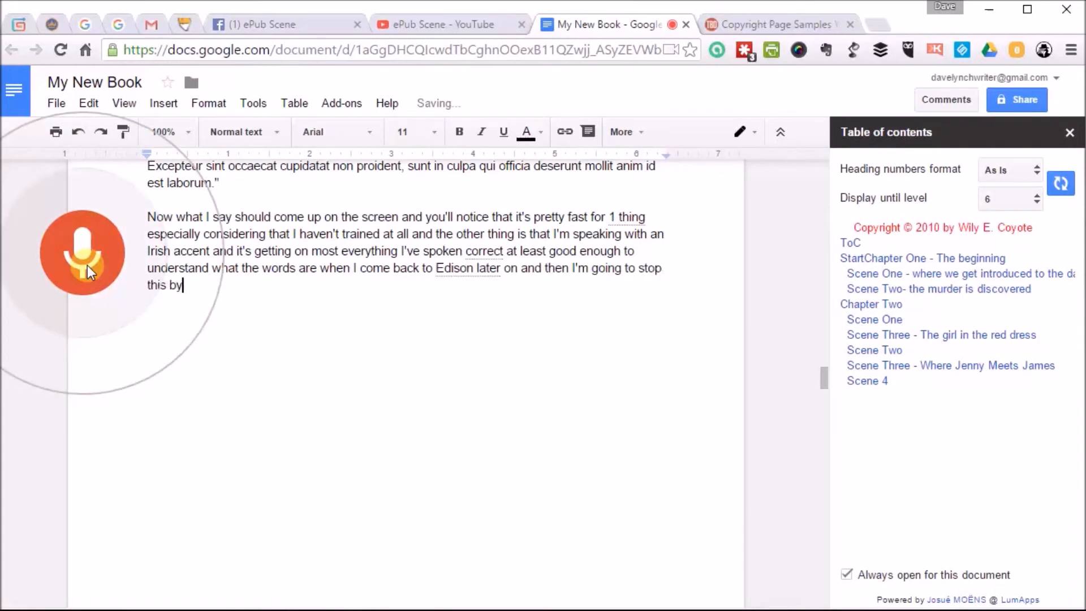
left_click(87, 266)
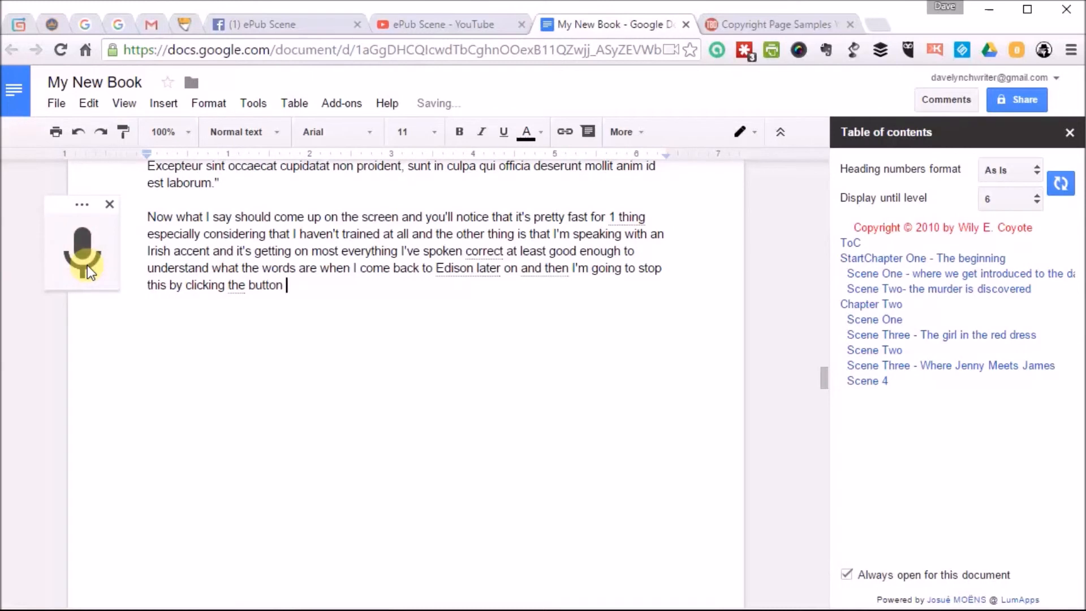
left_click(111, 204)
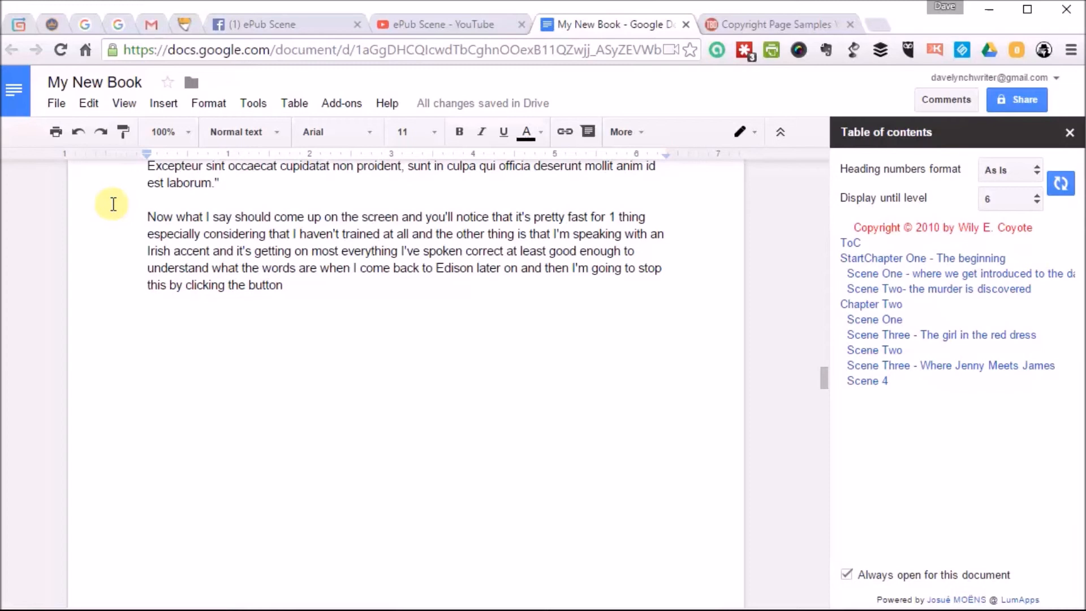